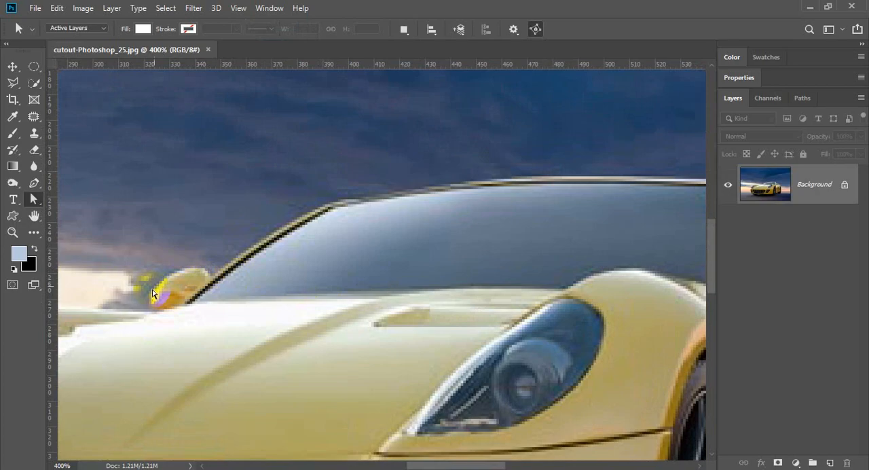
- Examine the car's outline in the photo, from the windshield and hood to the front bumper
{"action": "key", "text": "space"}
{"action": "left_click_drag", "start_coordinate": [502, 250], "coordinate": [423, 203]}
{"action": "left_click", "coordinate": [399, 259], "text": "alt"}
{"action": "left_click", "coordinate": [400, 259], "text": "alt"}
{"action": "left_click", "coordinate": [409, 240], "text": "alt"}
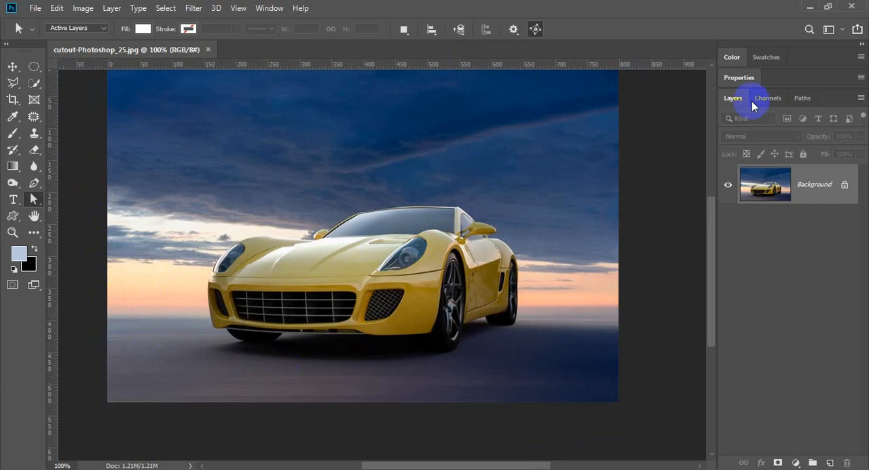
{"action": "key", "text": "space"}
{"action": "left_click_drag", "start_coordinate": [528, 171], "coordinate": [529, 194]}
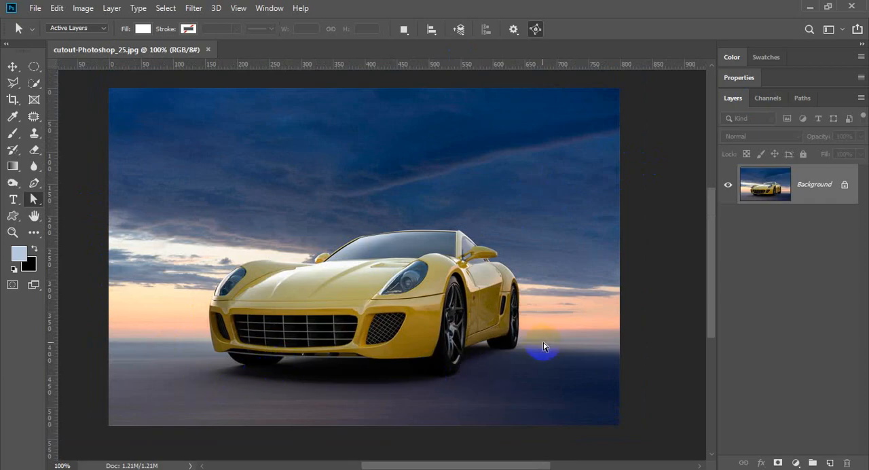
{"action": "left_click", "coordinate": [384, 276], "text": "ctrl"}
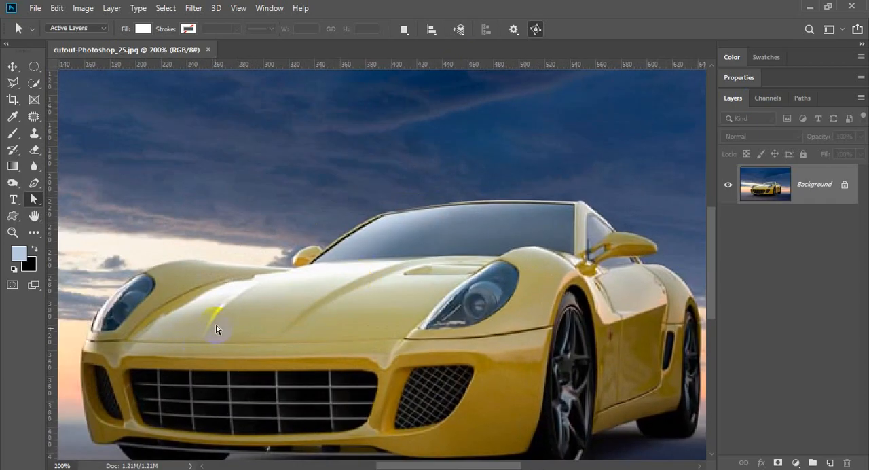
{"action": "key", "text": "space"}
{"action": "left_click_drag", "start_coordinate": [273, 313], "coordinate": [277, 318]}
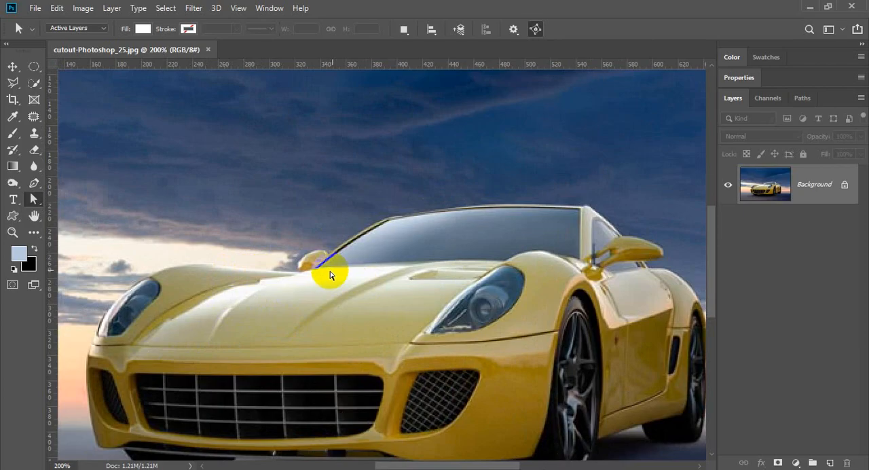
{"action": "left_click_drag", "start_coordinate": [210, 310], "coordinate": [386, 235]}
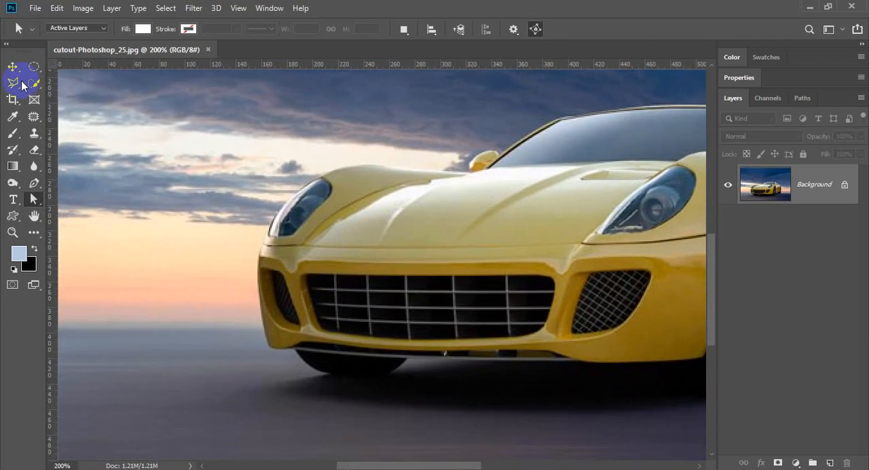
- Activate the Pen tool in Path mode and enlarge the car's front bumper area
{"action": "left_click", "coordinate": [32, 183]}
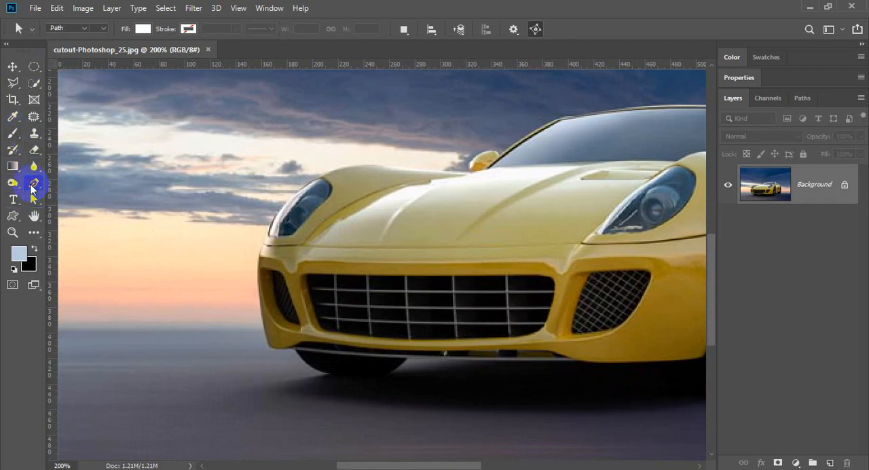
{"action": "left_click", "coordinate": [338, 312], "text": "ctrl"}
{"action": "left_click_drag", "start_coordinate": [300, 309], "coordinate": [316, 300]}
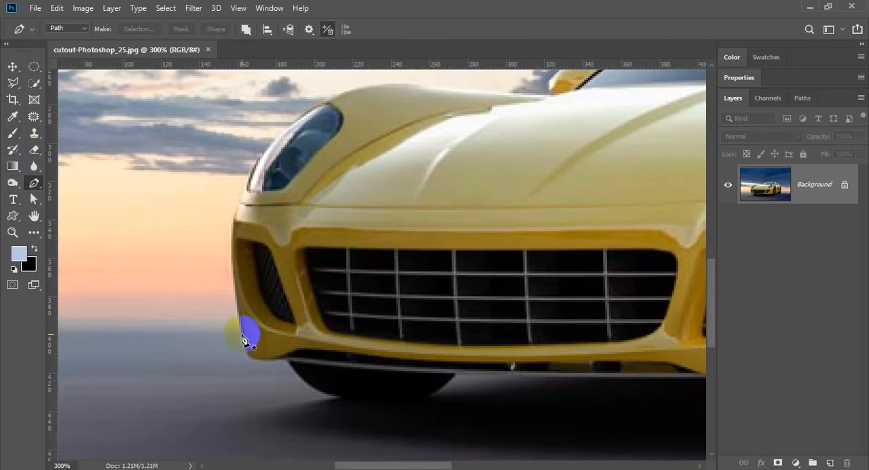
{"action": "left_click", "coordinate": [137, 204]}
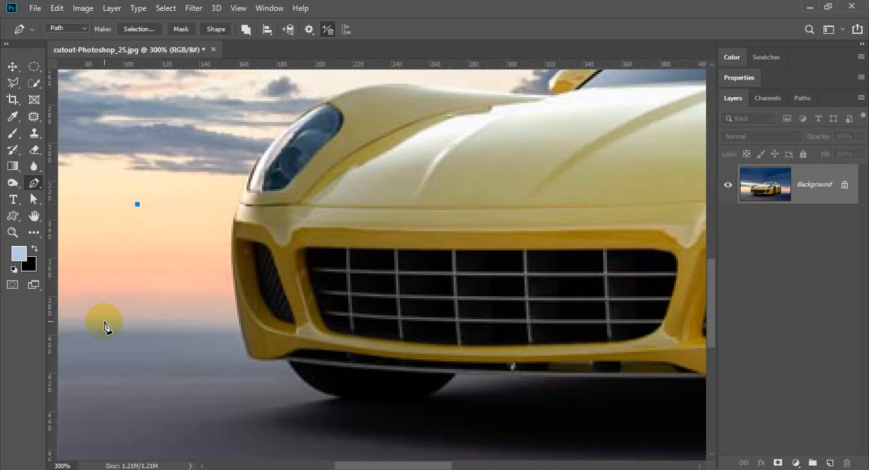
{"action": "left_click_drag", "start_coordinate": [141, 234], "coordinate": [148, 217]}
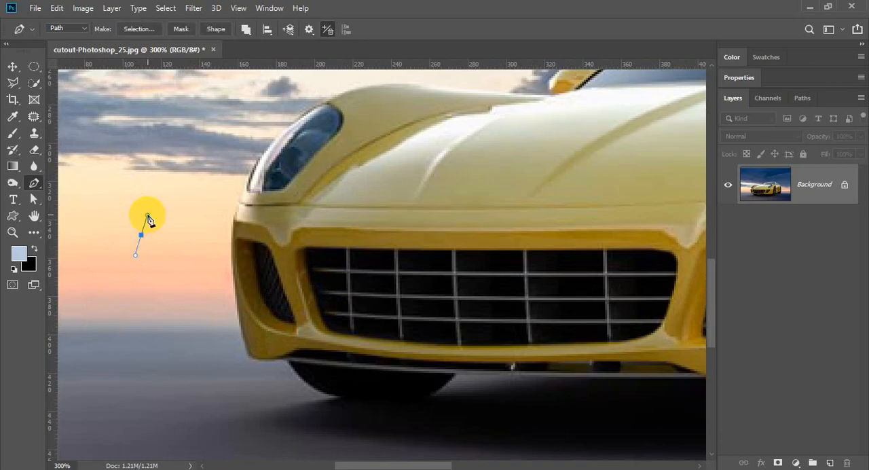
{"action": "key", "text": "ctrl+z"}
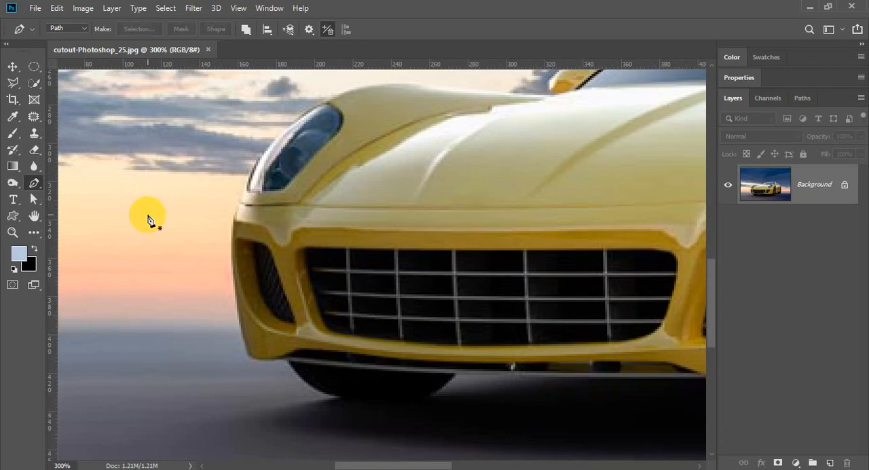
{"action": "left_click", "coordinate": [147, 214]}
{"action": "left_click", "coordinate": [175, 147]}
{"action": "key", "text": "ctrl+z"}
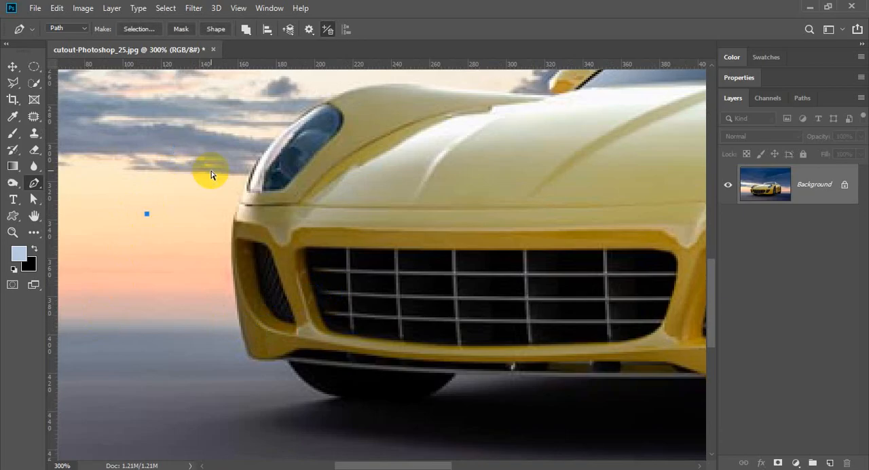
{"action": "left_click_drag", "start_coordinate": [143, 241], "coordinate": [147, 227]}
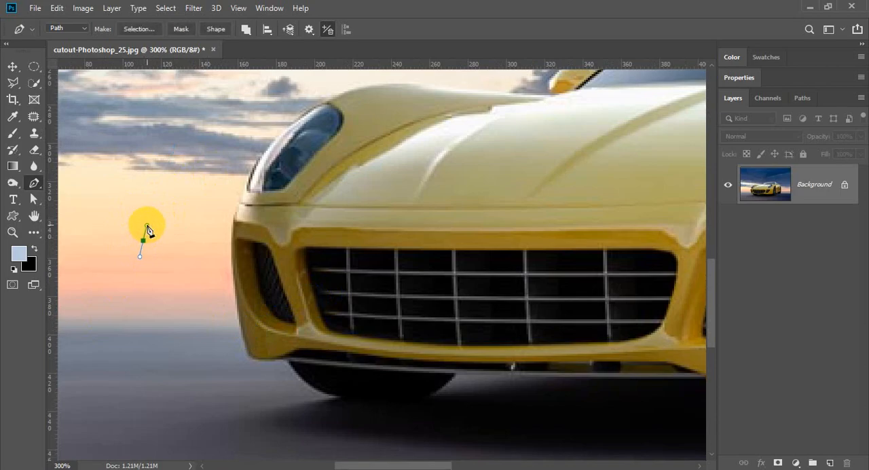
{"action": "key", "text": "ctrl+z"}
{"action": "left_click_drag", "start_coordinate": [237, 204], "coordinate": [186, 270]}
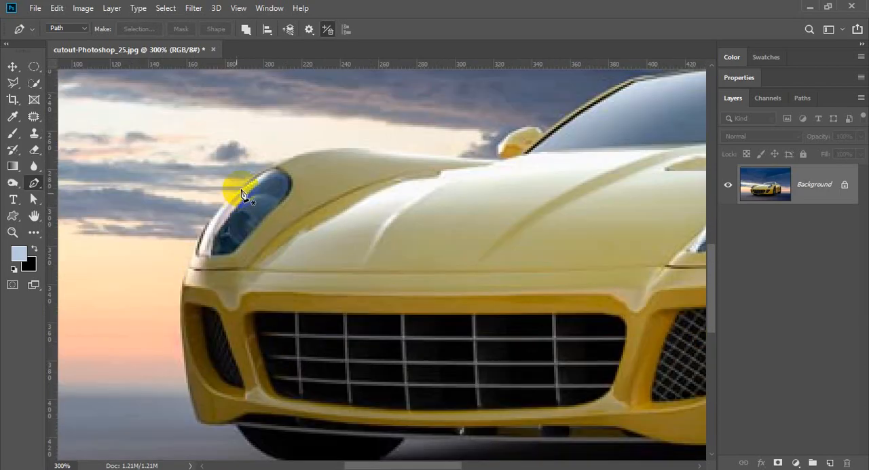
{"action": "left_click_drag", "start_coordinate": [222, 203], "coordinate": [231, 239]}
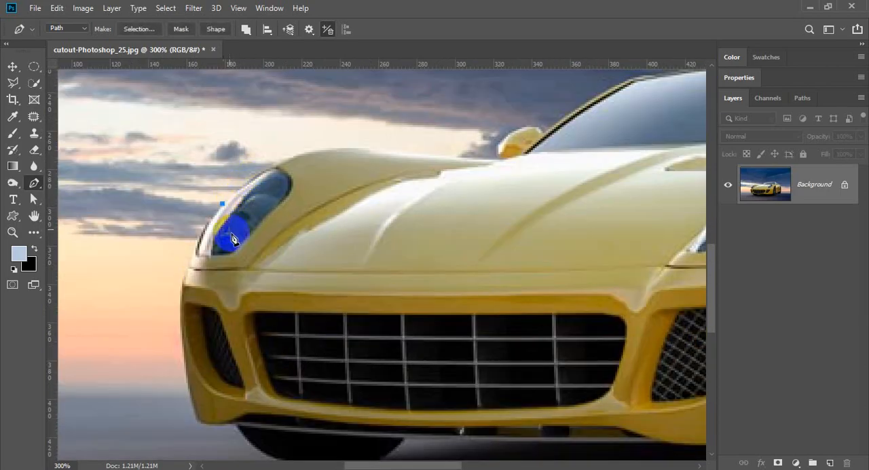
{"action": "key", "text": "ctrl+z"}
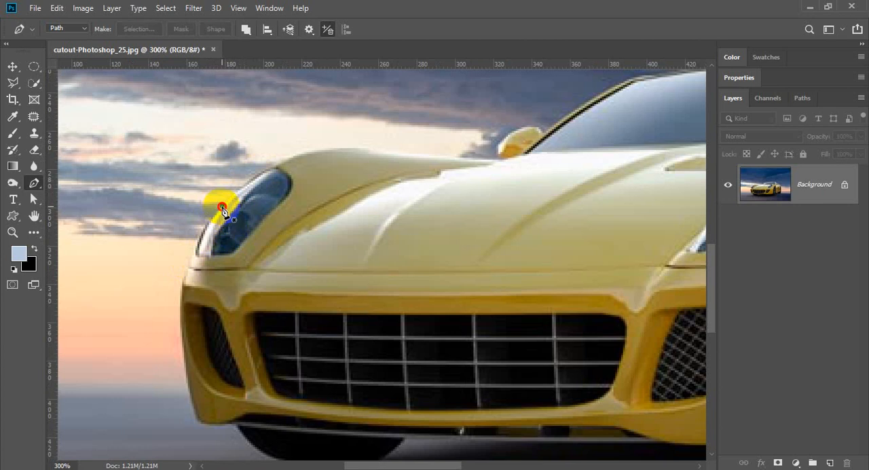
{"action": "left_click_drag", "start_coordinate": [224, 211], "coordinate": [232, 194]}
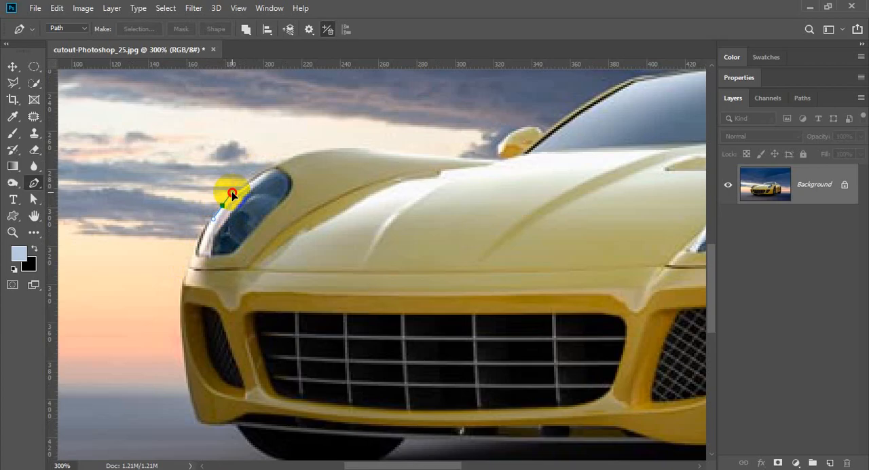
- Try to draw a straight path segment from the lower front bumper to the photo's left edge
{"action": "left_click_drag", "start_coordinate": [305, 317], "coordinate": [317, 215]}
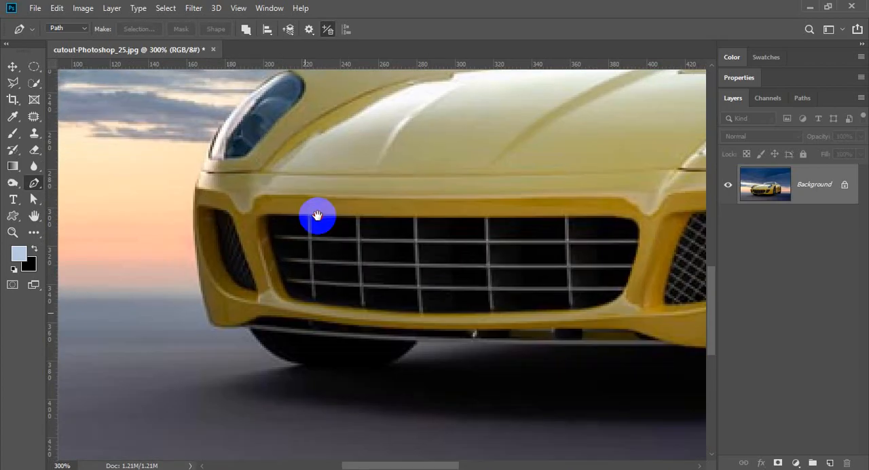
{"action": "left_click_drag", "start_coordinate": [174, 306], "coordinate": [420, 292]}
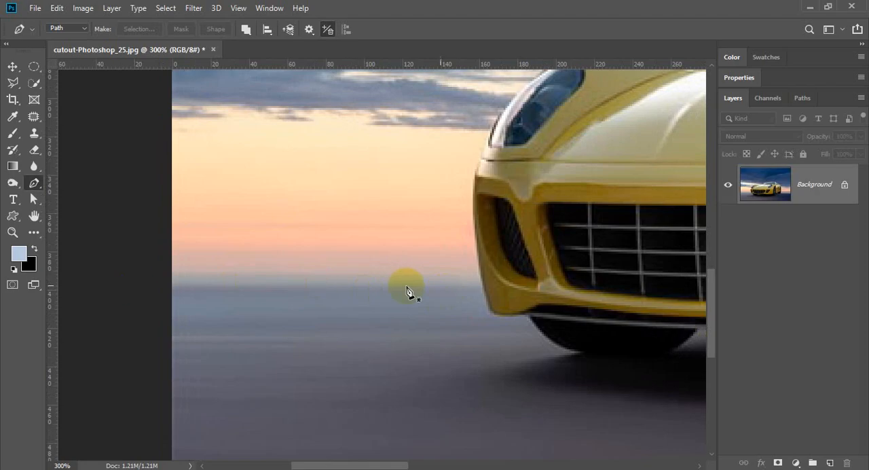
{"action": "left_click", "coordinate": [484, 287]}
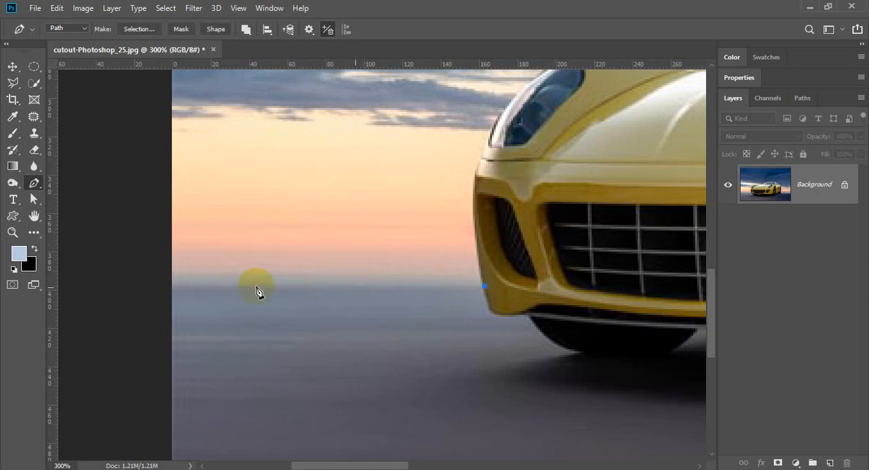
{"action": "left_click", "coordinate": [172, 287]}
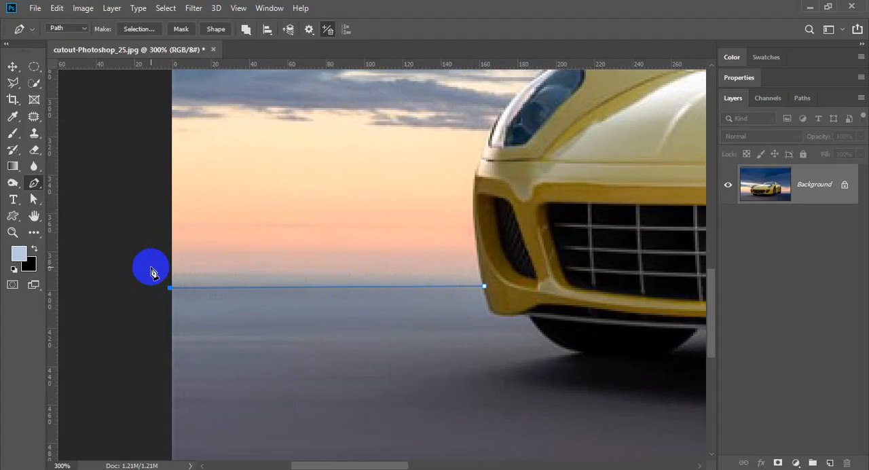
{"action": "key", "text": "ctrl+z"}
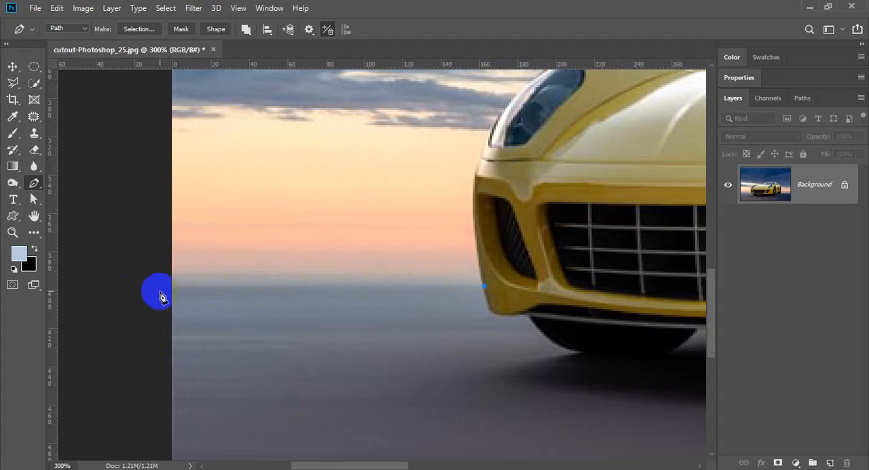
{"action": "left_click", "coordinate": [160, 292]}
{"action": "key", "text": "ctrl+z"}
{"action": "key", "text": "ctrl+z"}
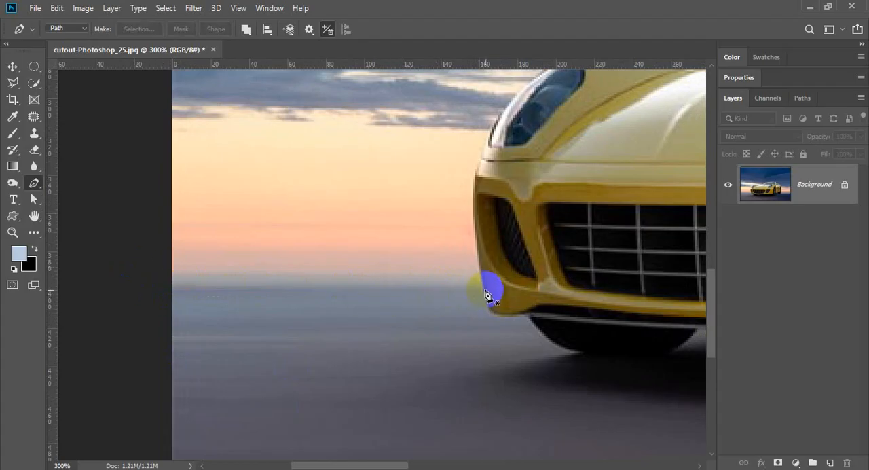
- Start a path at the lower outer edge of the front bumper and trace it up to the headlight's base
{"action": "left_click", "coordinate": [482, 286]}
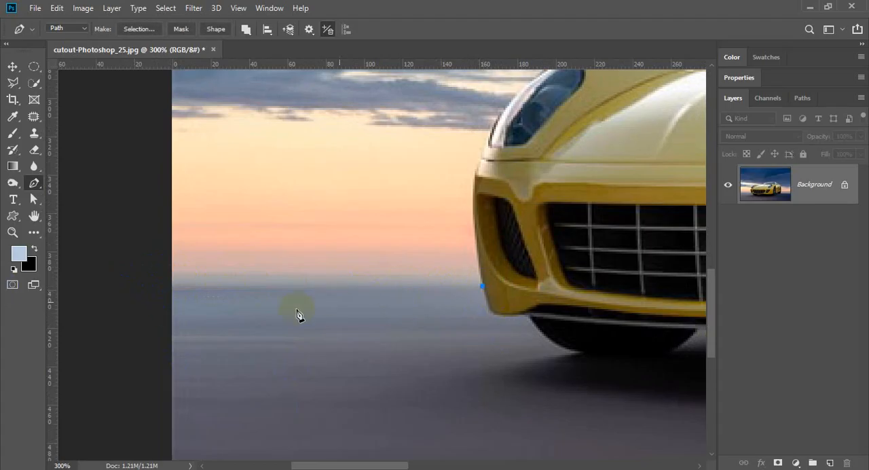
{"action": "scroll", "coordinate": [523, 282], "scroll_direction": "down", "scroll_amount": 2}
{"action": "scroll", "coordinate": [530, 261], "scroll_direction": "up", "scroll_amount": 2}
{"action": "left_click_drag", "start_coordinate": [470, 244], "coordinate": [416, 315]}
{"action": "mouse_move", "coordinate": [418, 283]}
{"action": "left_mouse_down"}
{"action": "mouse_move", "coordinate": [420, 236]}
{"action": "mouse_move", "coordinate": [417, 285]}
{"action": "mouse_move", "coordinate": [396, 285]}
{"action": "left_mouse_up"}
{"action": "scroll", "coordinate": [431, 245], "scroll_direction": "up", "scroll_amount": 1}
{"action": "left_click", "coordinate": [407, 257]}
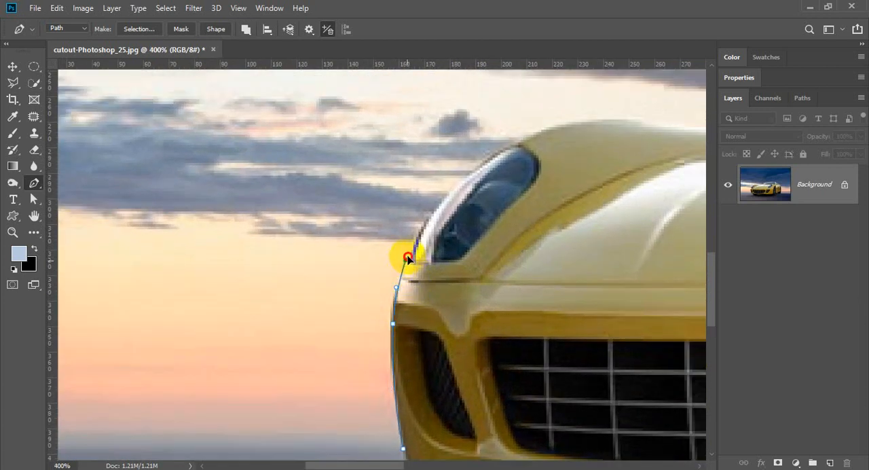
{"action": "left_click_drag", "start_coordinate": [407, 257], "coordinate": [412, 245]}
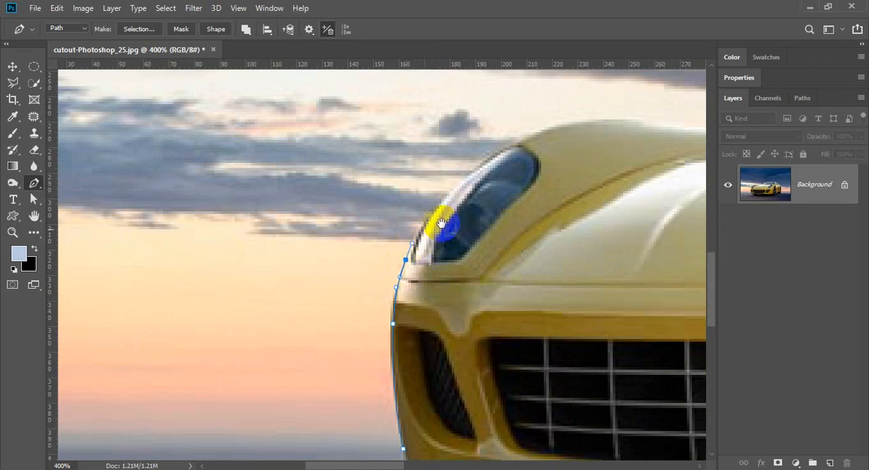
- Continue the path along the headlight's outer edge and over the top of the front fender
{"action": "mouse_move", "coordinate": [455, 178]}
{"action": "left_mouse_down"}
{"action": "mouse_move", "coordinate": [383, 252]}
{"action": "mouse_move", "coordinate": [446, 219]}
{"action": "mouse_move", "coordinate": [382, 273]}
{"action": "mouse_move", "coordinate": [424, 250]}
{"action": "left_mouse_up"}
{"action": "left_click_drag", "start_coordinate": [384, 271], "coordinate": [234, 309]}
{"action": "left_click_drag", "start_coordinate": [367, 287], "coordinate": [226, 297]}
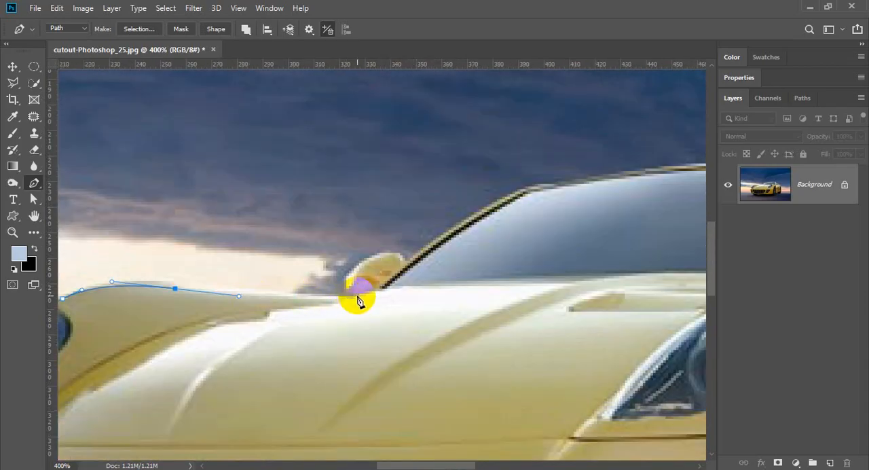
- Extend the path along the hood edge and around the small far-side mirror to the windshield pillar
{"action": "left_click_drag", "start_coordinate": [357, 297], "coordinate": [292, 277]}
{"action": "scroll", "coordinate": [346, 295], "scroll_direction": "up", "scroll_amount": 1}
{"action": "key", "text": "ctrl+z"}
{"action": "left_click", "coordinate": [349, 268]}
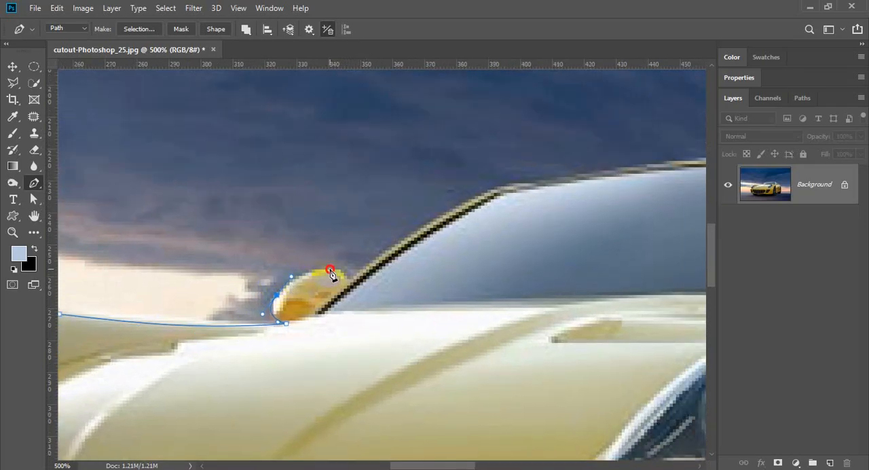
{"action": "mouse_move", "coordinate": [343, 270]}
{"action": "left_mouse_down"}
{"action": "mouse_move", "coordinate": [344, 291]}
{"action": "mouse_move", "coordinate": [365, 270]}
{"action": "left_mouse_up"}
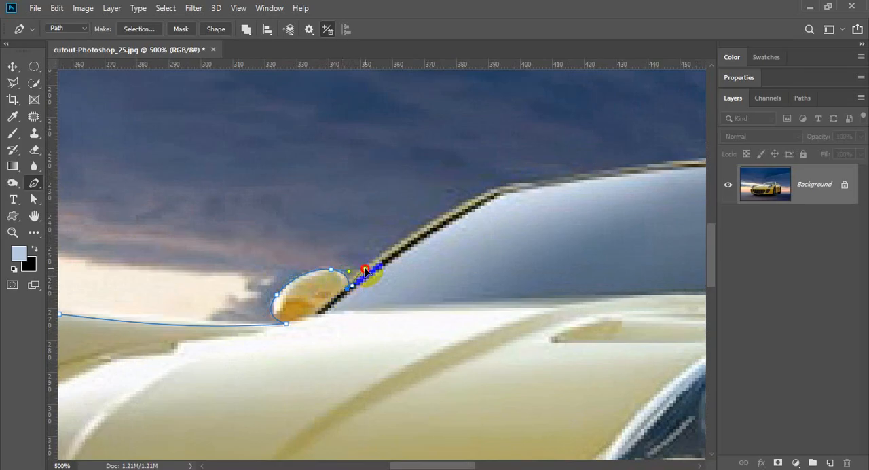
- Trace the path up the windshield pillar and across the roofline to the roof's rear corner
{"action": "left_click_drag", "start_coordinate": [414, 248], "coordinate": [332, 306]}
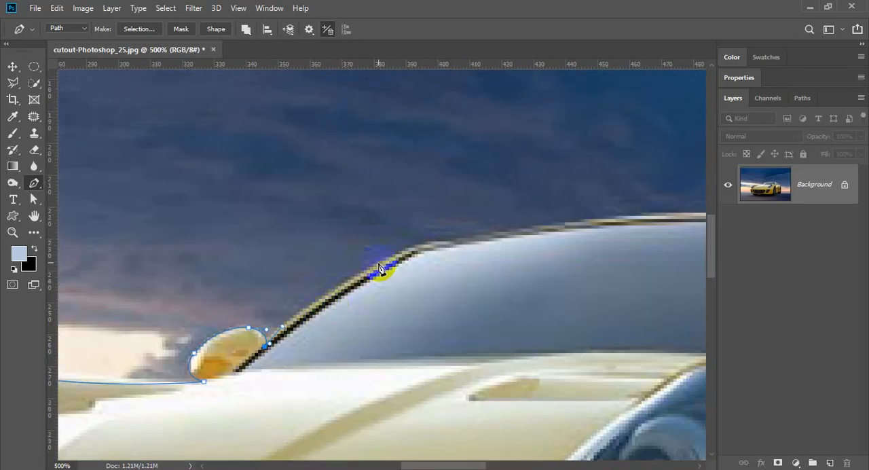
{"action": "left_click_drag", "start_coordinate": [380, 264], "coordinate": [310, 278]}
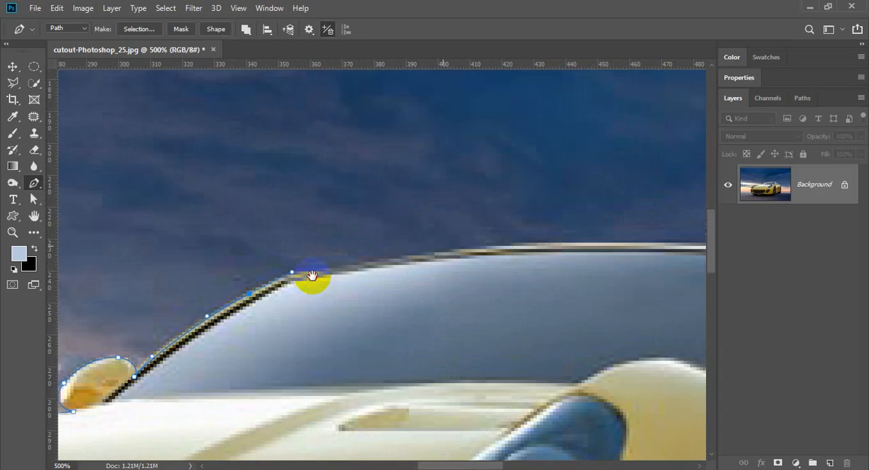
{"action": "left_click_drag", "start_coordinate": [400, 259], "coordinate": [210, 271]}
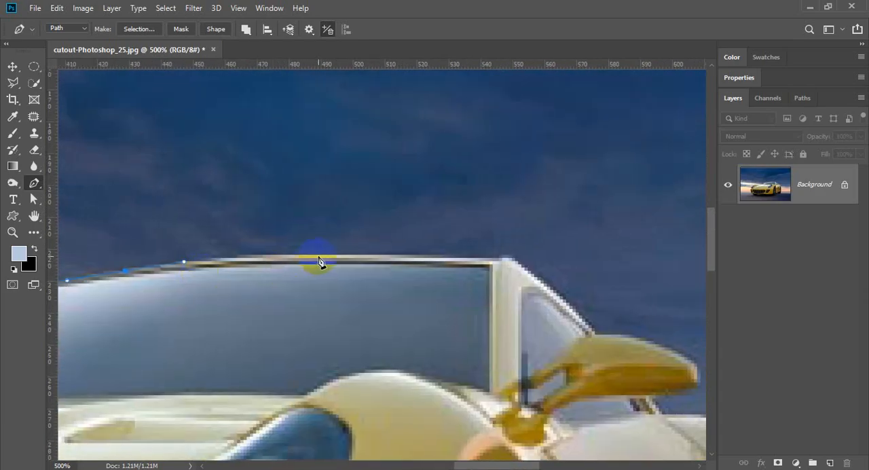
{"action": "mouse_move", "coordinate": [319, 261]}
{"action": "left_mouse_down"}
{"action": "mouse_move", "coordinate": [442, 260]}
{"action": "mouse_move", "coordinate": [314, 260]}
{"action": "left_mouse_up"}
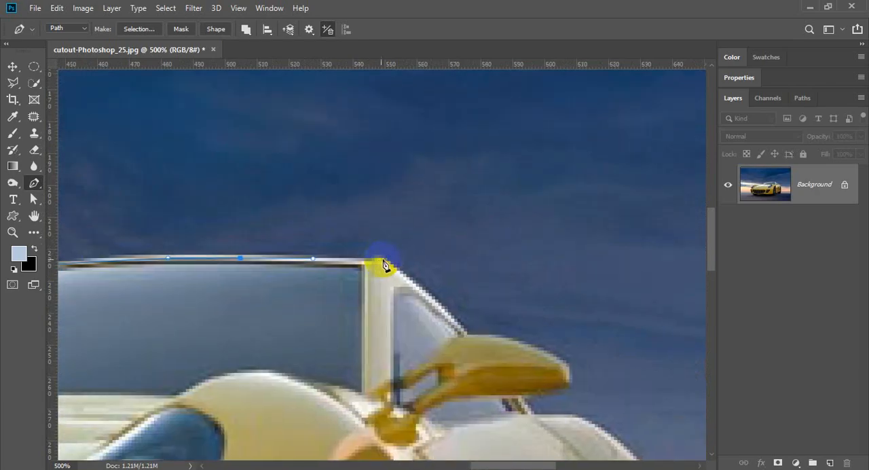
{"action": "left_click_drag", "start_coordinate": [382, 260], "coordinate": [332, 229]}
{"action": "key", "text": "ctrl+z"}
{"action": "key", "text": "space"}
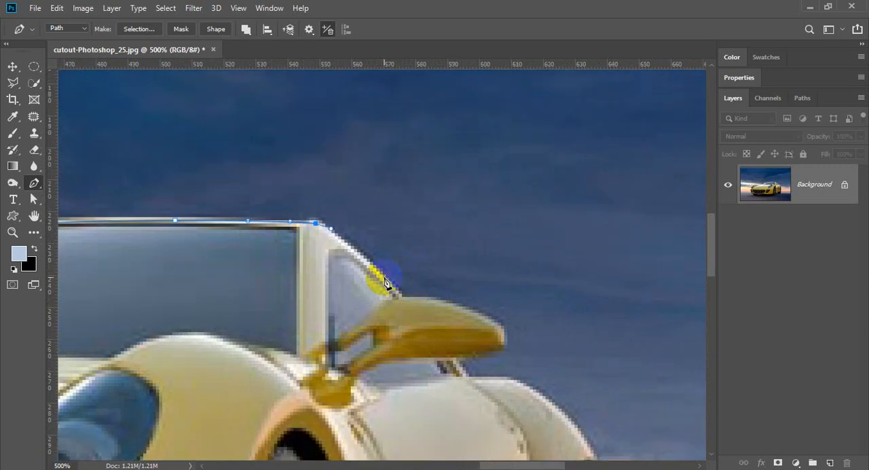
- Continue the path down the rear roof pillar and around the near-side mirror to the start of the rear fender
{"action": "left_click_drag", "start_coordinate": [385, 277], "coordinate": [254, 263]}
{"action": "key", "text": "space"}
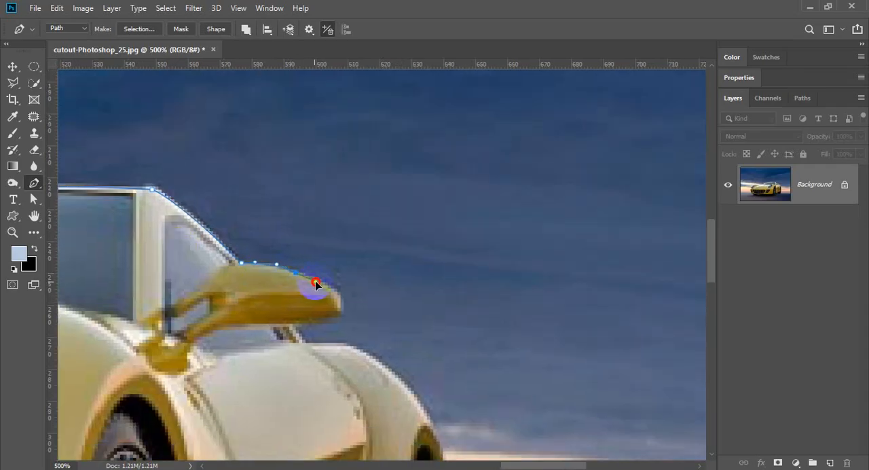
{"action": "key", "text": "space"}
{"action": "left_click_drag", "start_coordinate": [274, 254], "coordinate": [215, 202]}
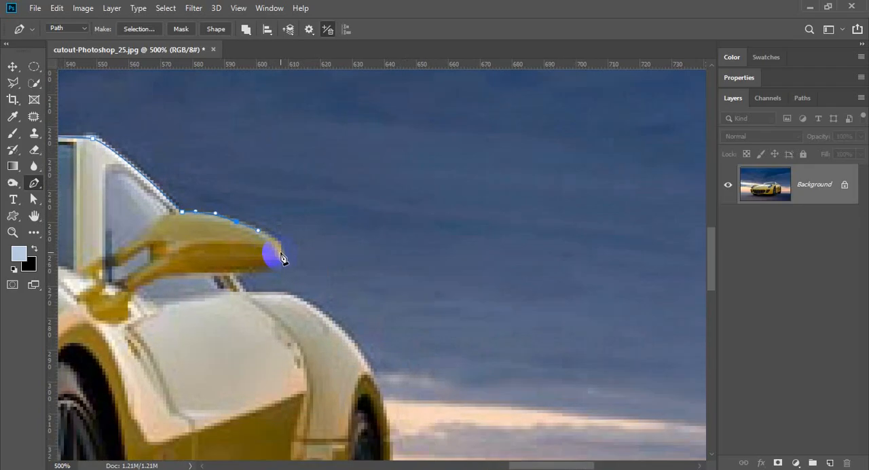
{"action": "left_click_drag", "start_coordinate": [282, 270], "coordinate": [263, 246]}
{"action": "key", "text": "space"}
{"action": "left_click", "coordinate": [289, 249]}
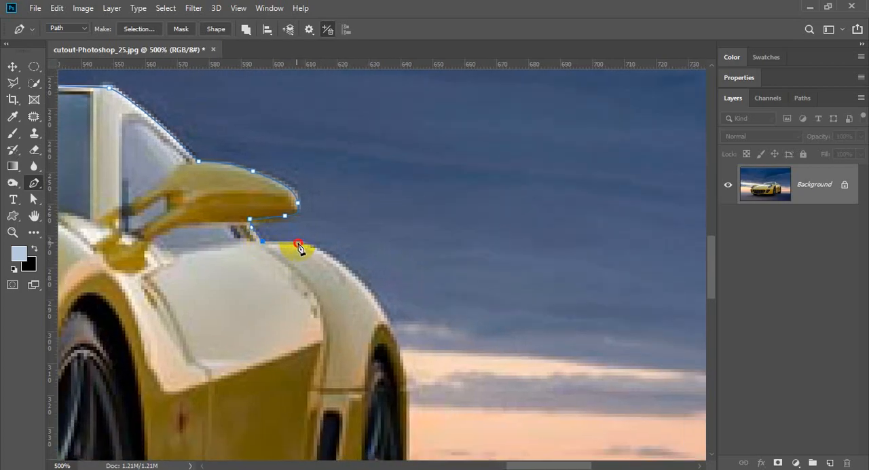
- Trace the path over the rear fender's curve and onto the outer edge of the rear wheel
{"action": "left_click_drag", "start_coordinate": [297, 243], "coordinate": [264, 275]}
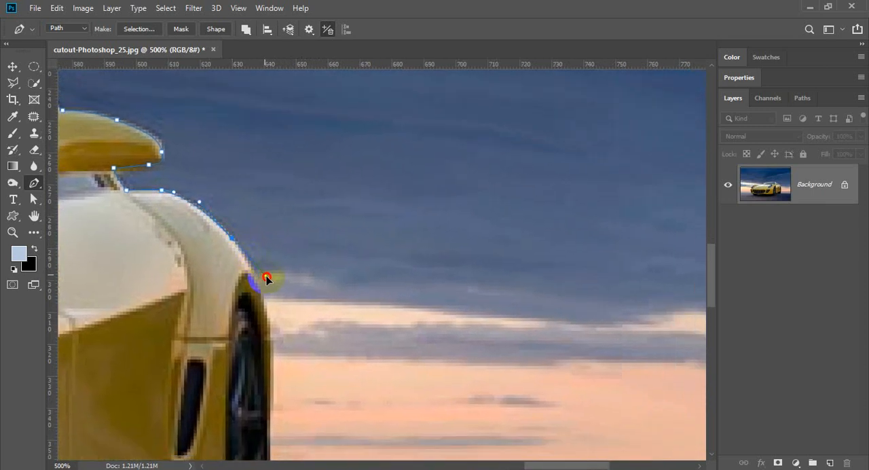
{"action": "left_click_drag", "start_coordinate": [270, 277], "coordinate": [243, 209]}
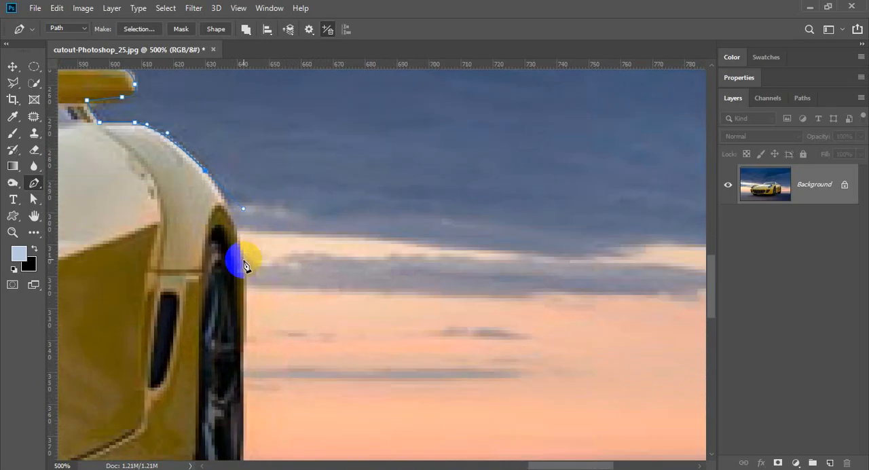
{"action": "left_click_drag", "start_coordinate": [243, 271], "coordinate": [246, 301]}
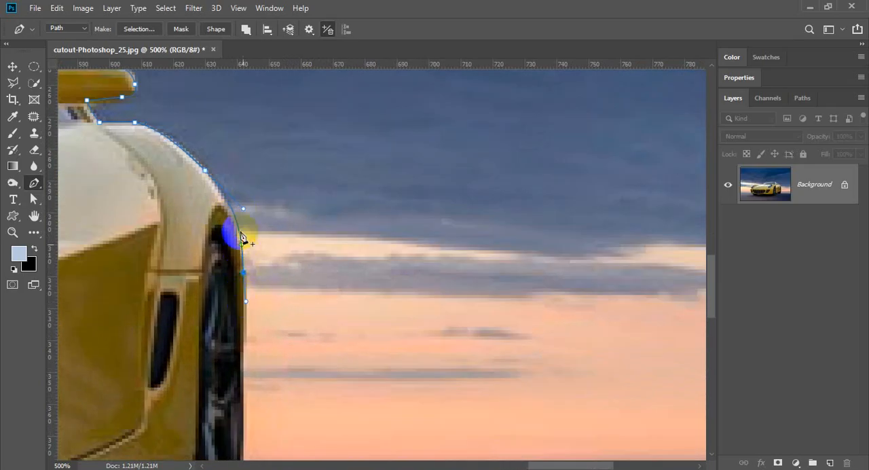
{"action": "left_click_drag", "start_coordinate": [243, 210], "coordinate": [238, 206]}
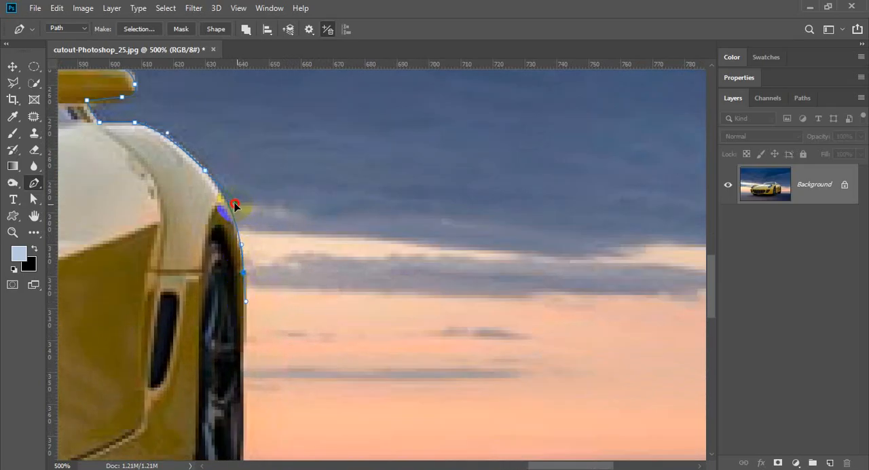
- Extend the path down the rear tire's outer edge and around its lower corner to the ground
{"action": "left_click_drag", "start_coordinate": [253, 266], "coordinate": [238, 153]}
{"action": "left_click_drag", "start_coordinate": [226, 244], "coordinate": [219, 337]}
{"action": "scroll", "coordinate": [224, 282], "scroll_direction": "down", "scroll_amount": 3}
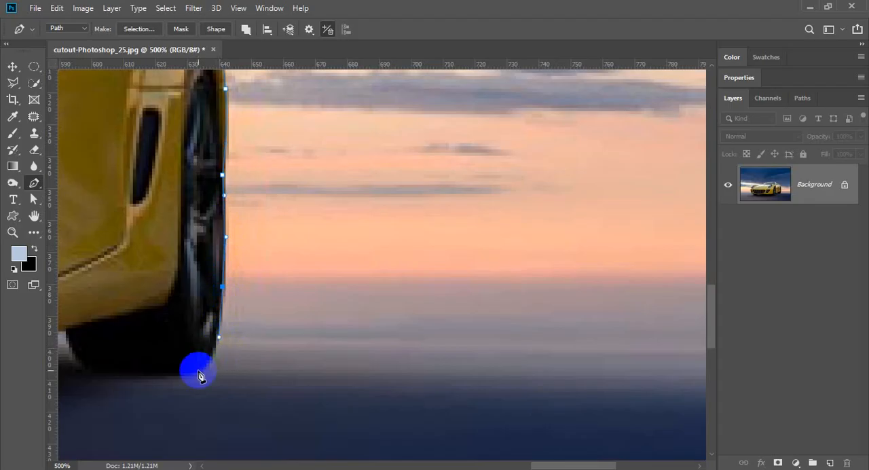
{"action": "left_click_drag", "start_coordinate": [187, 373], "coordinate": [185, 382]}
{"action": "key", "text": "ctrl+z"}
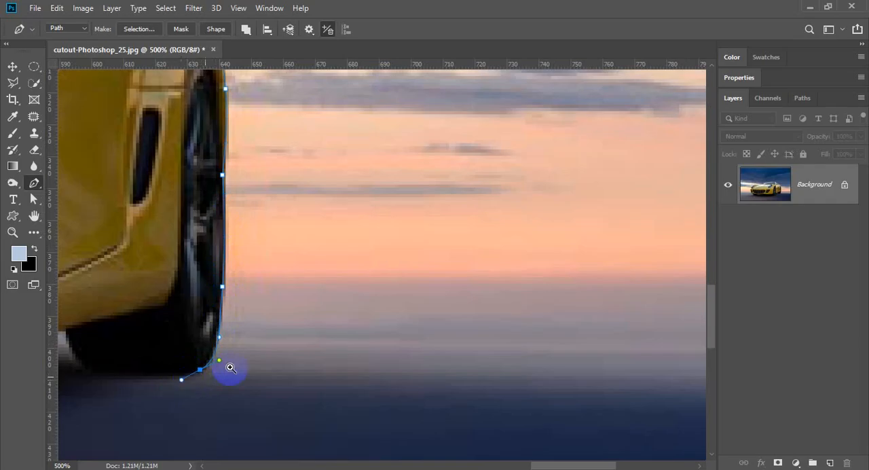
{"action": "scroll", "coordinate": [258, 349], "scroll_direction": "down", "scroll_amount": 2}
{"action": "left_click_drag", "start_coordinate": [255, 310], "coordinate": [263, 209]}
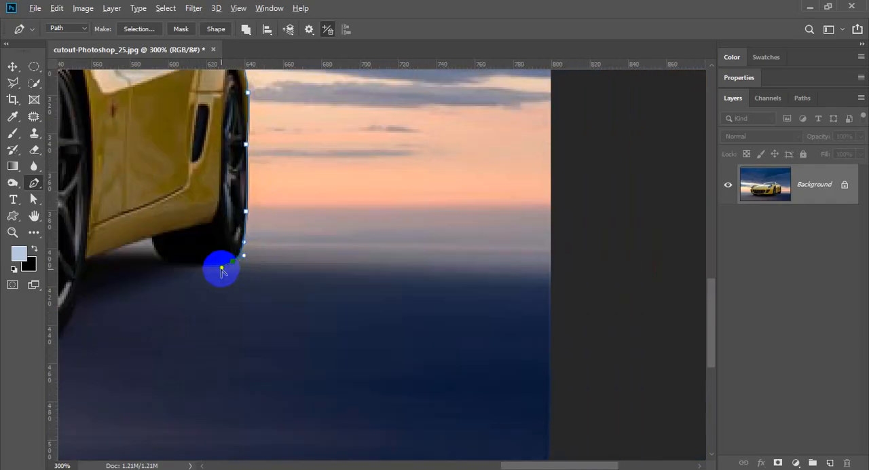
- Run the path from the rear tire straight out past the image's right edge and up around its upper right corner
{"action": "scroll", "coordinate": [293, 283], "scroll_direction": "down", "scroll_amount": 1}
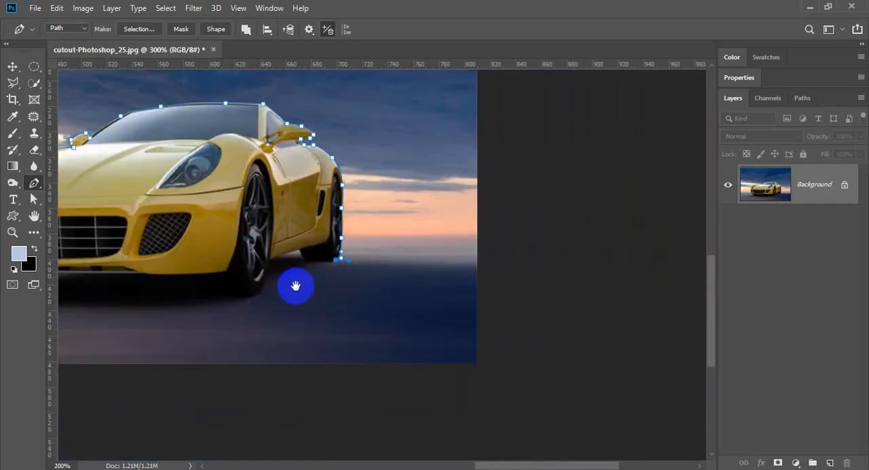
{"action": "scroll", "coordinate": [296, 285], "scroll_direction": "down", "scroll_amount": 1}
{"action": "left_click_drag", "start_coordinate": [451, 272], "coordinate": [386, 273]}
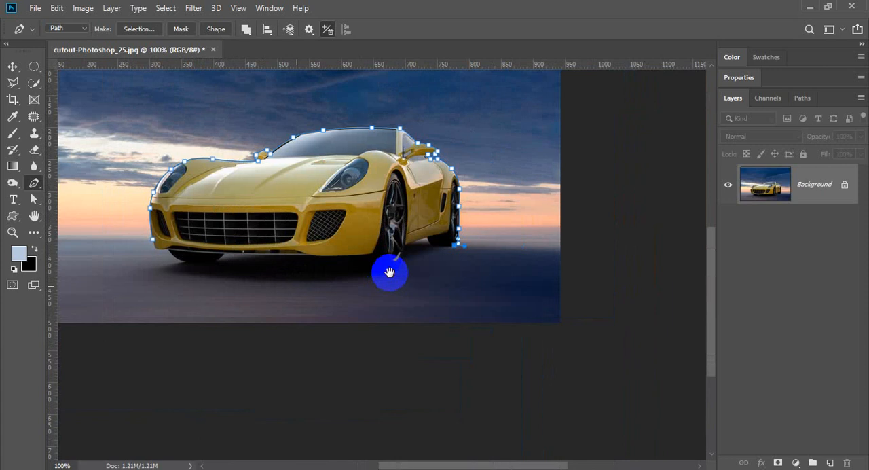
{"action": "left_click", "coordinate": [578, 245]}
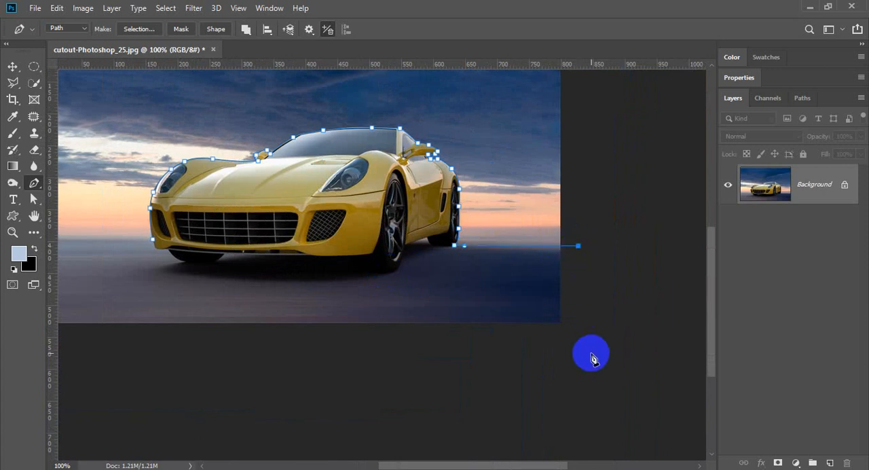
{"action": "scroll", "coordinate": [577, 358], "scroll_direction": "up", "scroll_amount": 3}
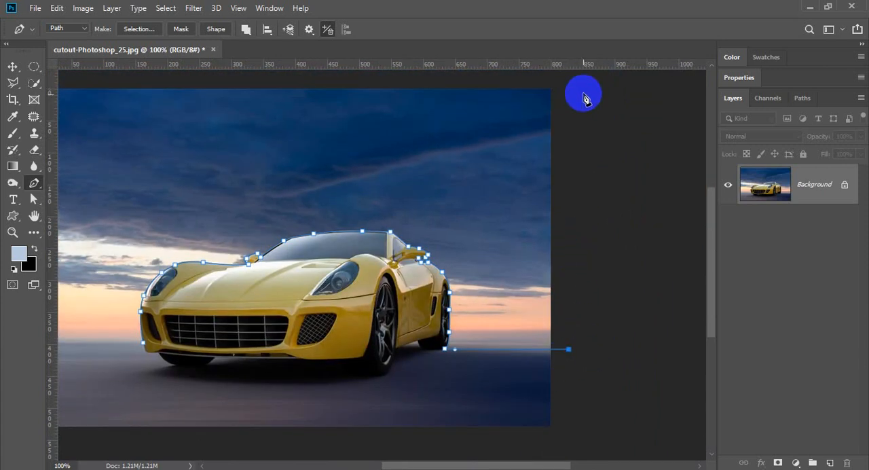
{"action": "left_click", "coordinate": [583, 93]}
{"action": "left_click_drag", "start_coordinate": [578, 101], "coordinate": [602, 250]}
{"action": "left_click", "coordinate": [581, 173]}
- Carry the path above the image and down outside its left edge, closing it at the front bumper's starting anchor
{"action": "left_click_drag", "start_coordinate": [281, 210], "coordinate": [662, 149]}
{"action": "left_click", "coordinate": [293, 128]}
{"action": "scroll", "coordinate": [178, 178], "scroll_direction": "down", "scroll_amount": 4}
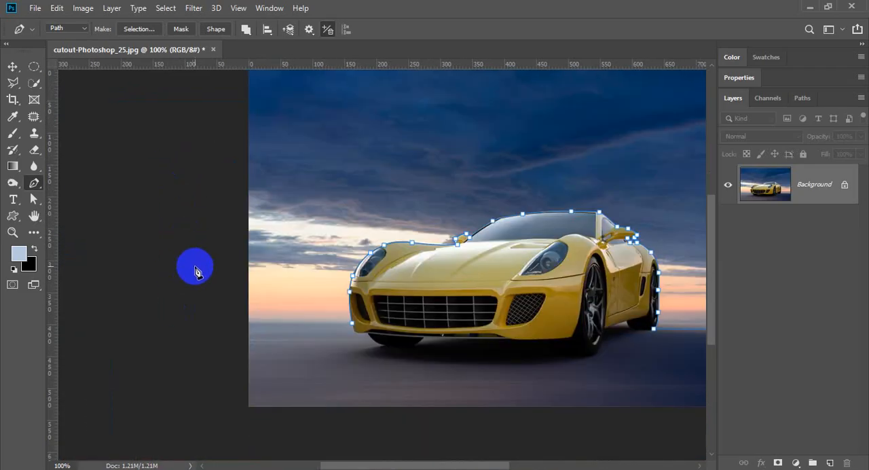
{"action": "left_click", "coordinate": [194, 266]}
{"action": "left_click", "coordinate": [214, 326]}
{"action": "left_click", "coordinate": [246, 326]}
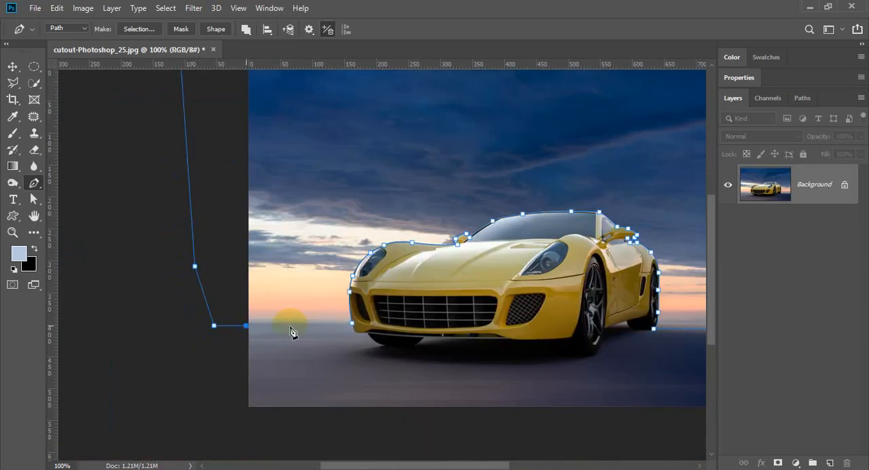
{"action": "left_click", "coordinate": [352, 323]}
{"action": "left_click_drag", "start_coordinate": [411, 300], "coordinate": [281, 277]}
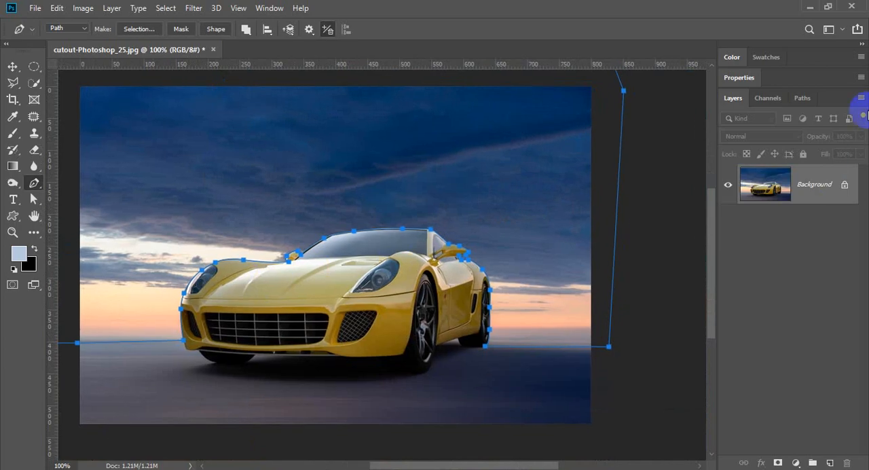
- Save the work path as Path 1 and return to the layer list
{"action": "left_click", "coordinate": [803, 98]}
{"action": "double_click", "coordinate": [759, 122]}
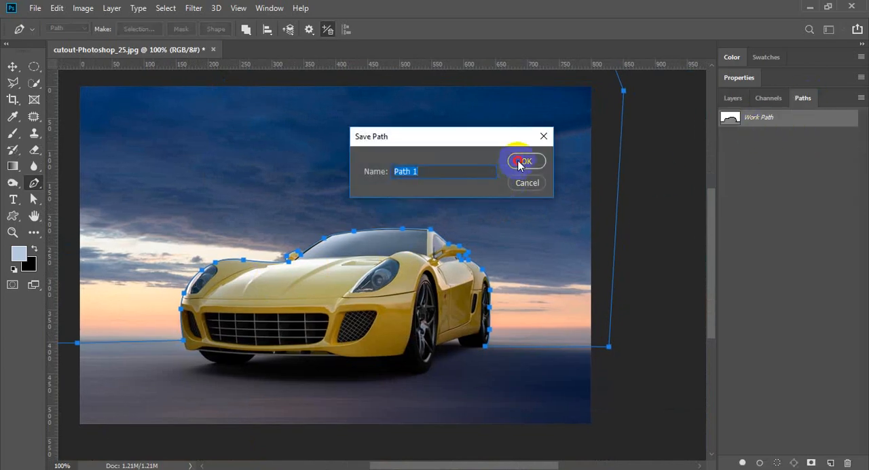
{"action": "left_click", "coordinate": [520, 163]}
{"action": "left_click", "coordinate": [737, 100]}
- Examine the path closely along the car's whole outline, from the front bumper to the rear wheel
{"action": "left_click", "coordinate": [317, 236], "text": "ctrl"}
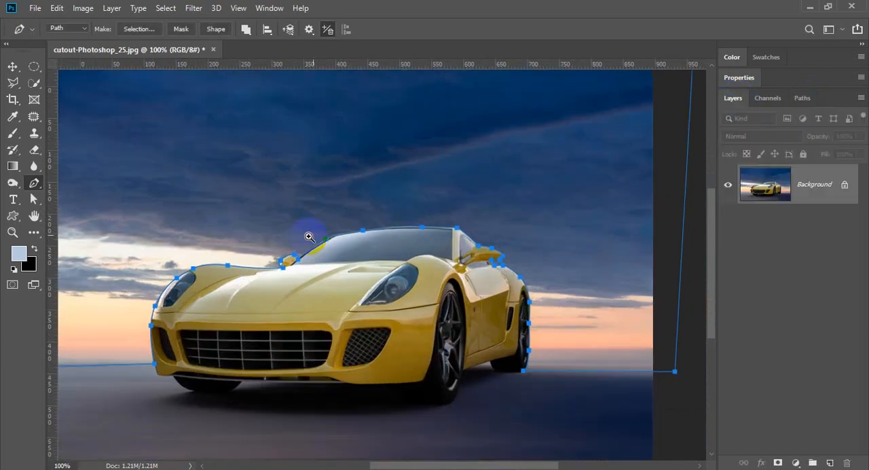
{"action": "left_click_drag", "start_coordinate": [305, 254], "coordinate": [332, 206]}
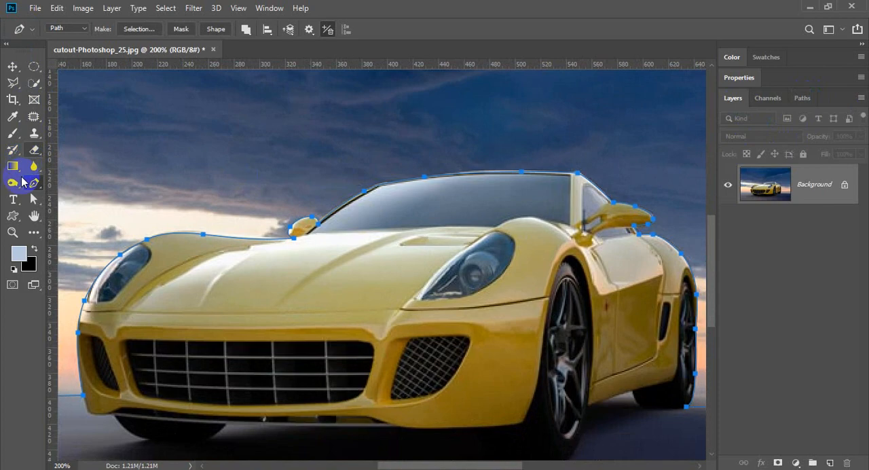
{"action": "left_click", "coordinate": [33, 198]}
{"action": "left_click", "coordinate": [567, 256]}
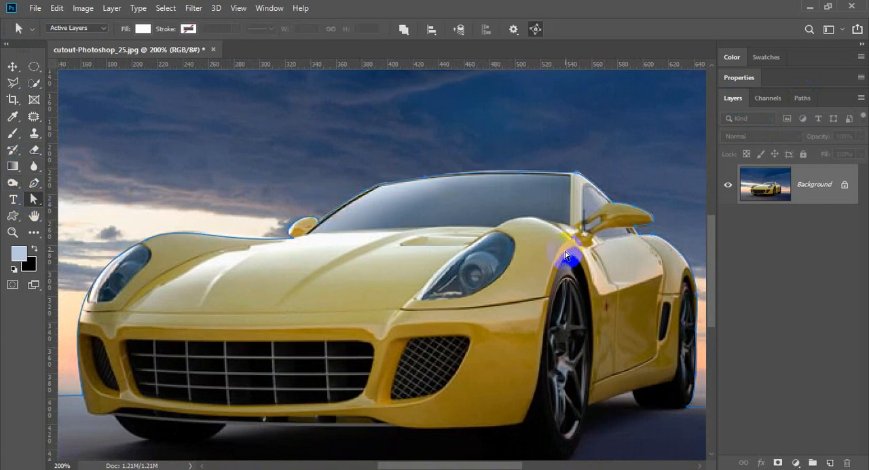
{"action": "left_click_drag", "start_coordinate": [566, 256], "coordinate": [446, 151]}
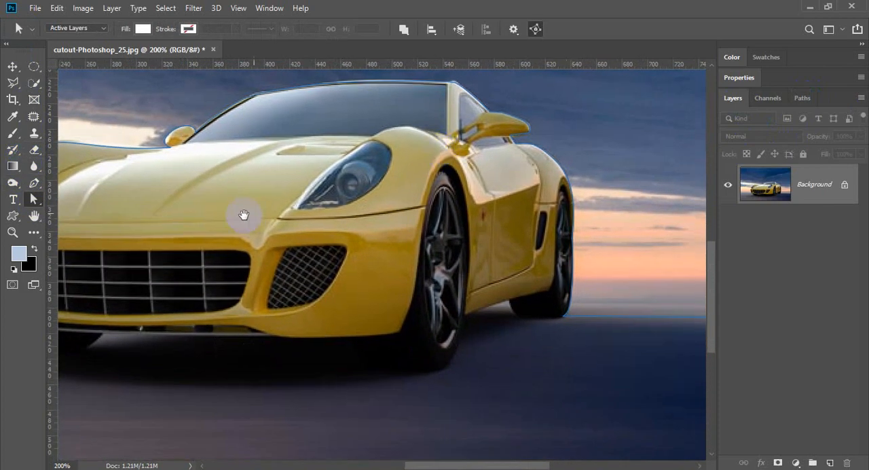
{"action": "left_click_drag", "start_coordinate": [244, 215], "coordinate": [396, 210]}
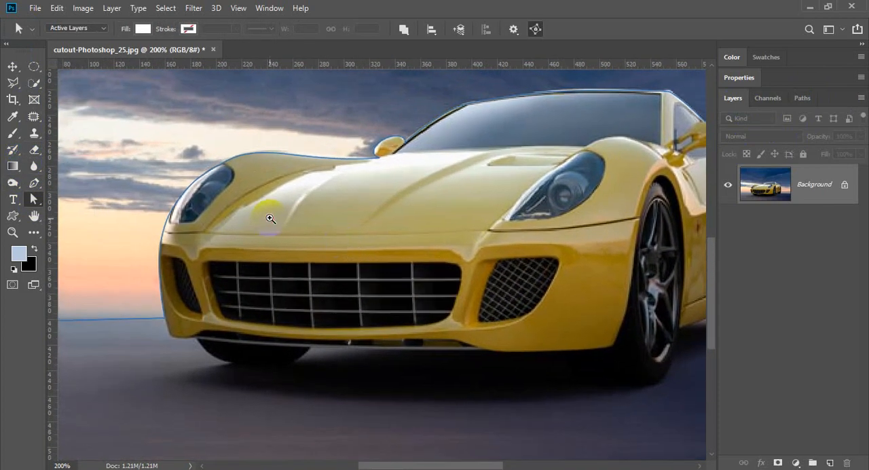
{"action": "left_click", "coordinate": [270, 218]}
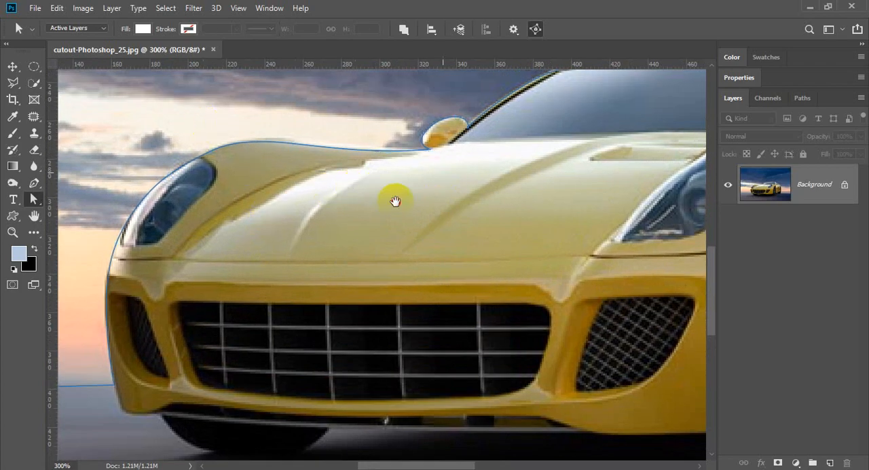
{"action": "left_click_drag", "start_coordinate": [395, 201], "coordinate": [332, 239]}
{"action": "left_click_drag", "start_coordinate": [439, 186], "coordinate": [346, 229]}
{"action": "left_click_drag", "start_coordinate": [414, 204], "coordinate": [326, 233]}
{"action": "left_click_drag", "start_coordinate": [374, 201], "coordinate": [232, 224]}
{"action": "left_click_drag", "start_coordinate": [411, 211], "coordinate": [400, 208]}
{"action": "left_click", "coordinate": [452, 189]}
{"action": "left_click_drag", "start_coordinate": [517, 249], "coordinate": [357, 190]}
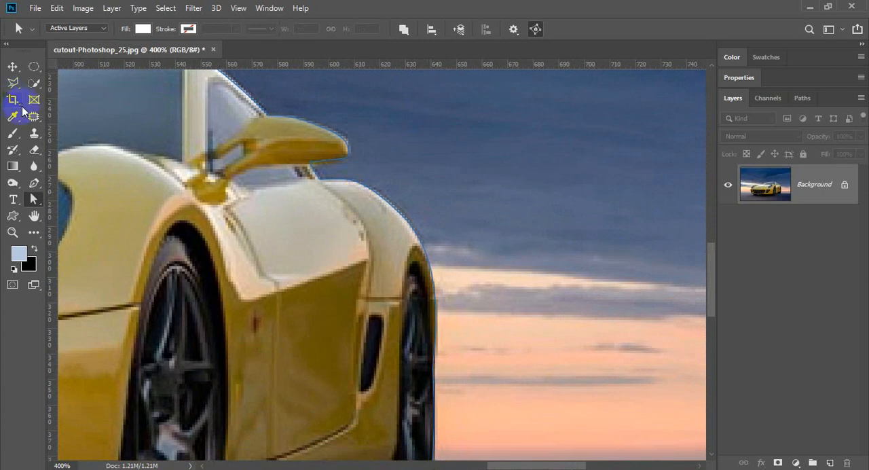
{"action": "left_click_drag", "start_coordinate": [252, 217], "coordinate": [253, 254]}
- Move the anchor point midway down the rear tire inward onto the tire's edge and adjust its lower handle
{"action": "left_click", "coordinate": [348, 292]}
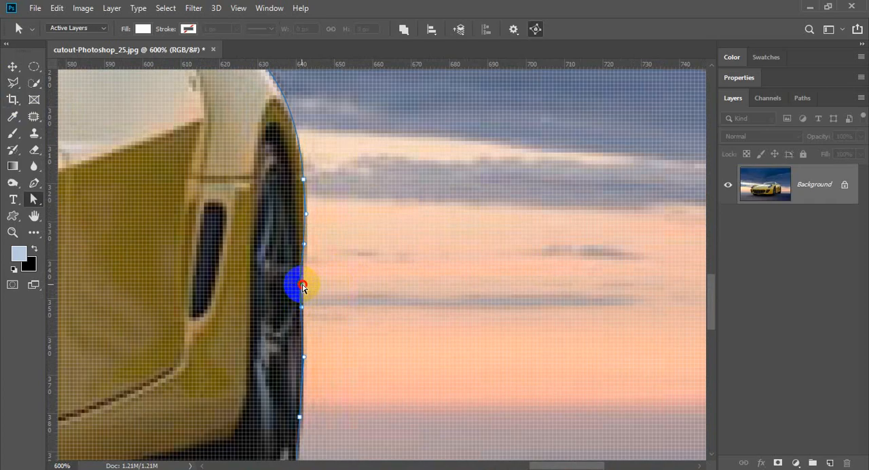
{"action": "left_click", "coordinate": [300, 313]}
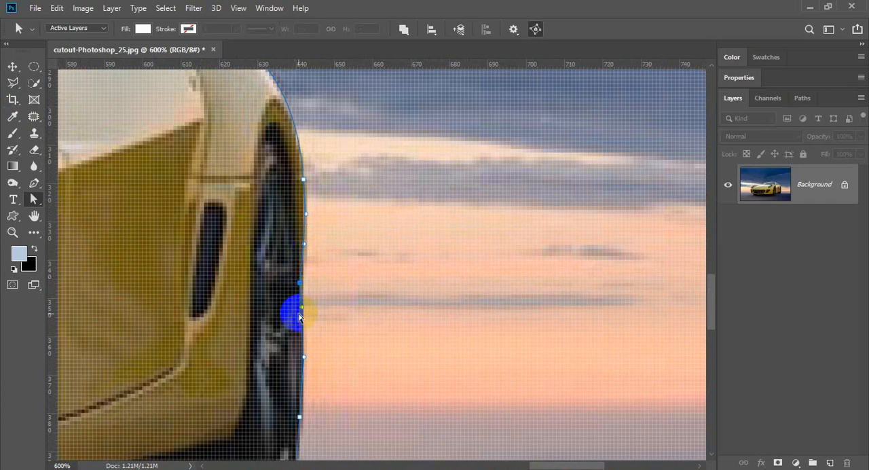
{"action": "left_click_drag", "start_coordinate": [300, 321], "coordinate": [301, 287]}
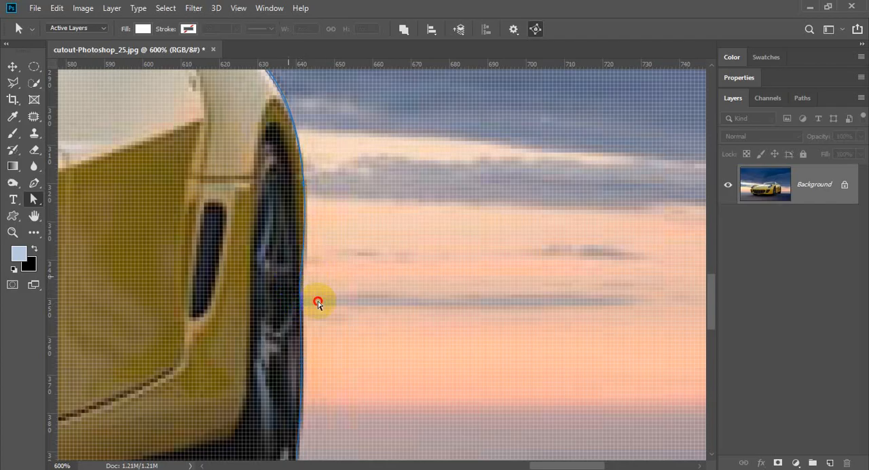
- Refine the same tire-edge anchor's upper curve handle at pixel level so the path hugs the rear tire
{"action": "scroll", "coordinate": [324, 281], "scroll_direction": "up", "scroll_amount": 4}
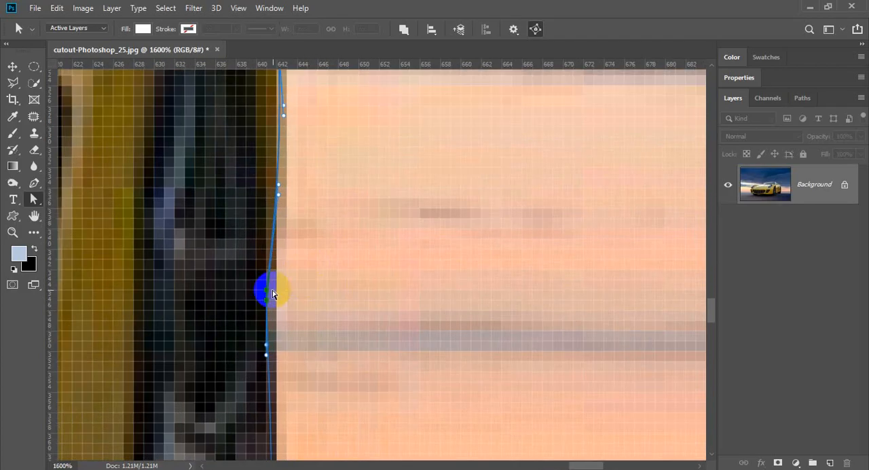
{"action": "left_click_drag", "start_coordinate": [268, 294], "coordinate": [301, 301]}
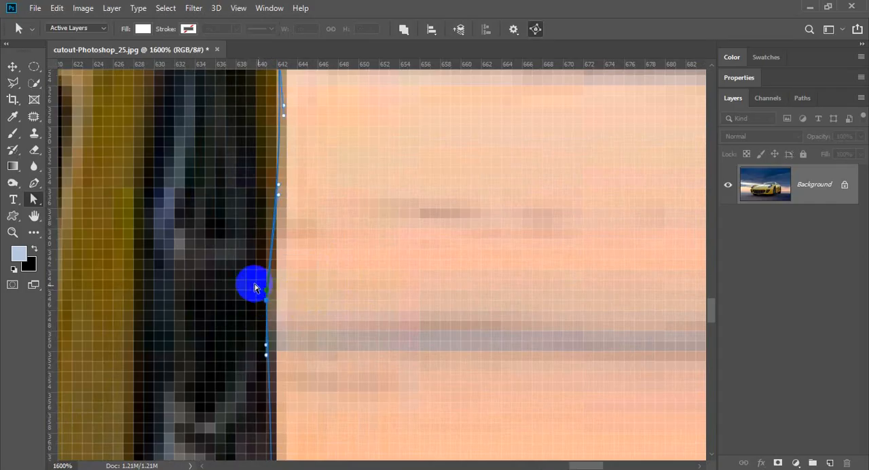
{"action": "left_click_drag", "start_coordinate": [254, 283], "coordinate": [278, 293]}
{"action": "left_click", "coordinate": [279, 194]}
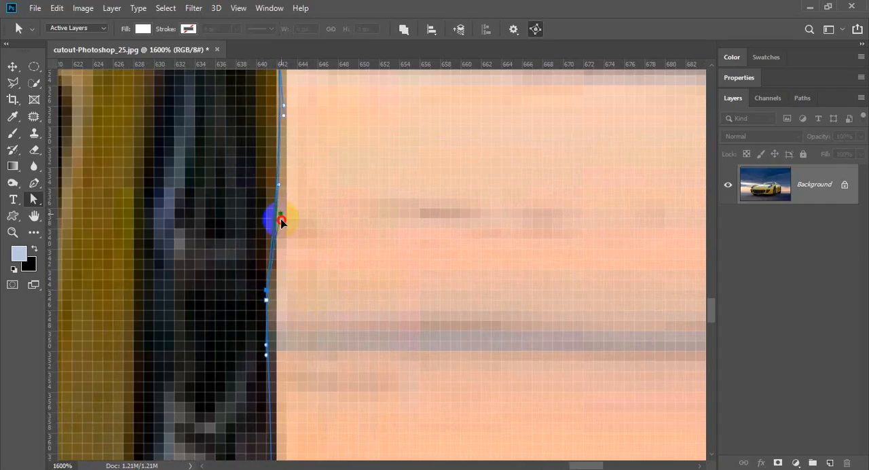
{"action": "left_click_drag", "start_coordinate": [281, 221], "coordinate": [270, 260]}
- Convert the closed path into a selection and invert it to select the car and the ground
{"action": "scroll", "coordinate": [337, 278], "scroll_direction": "down", "scroll_amount": 5}
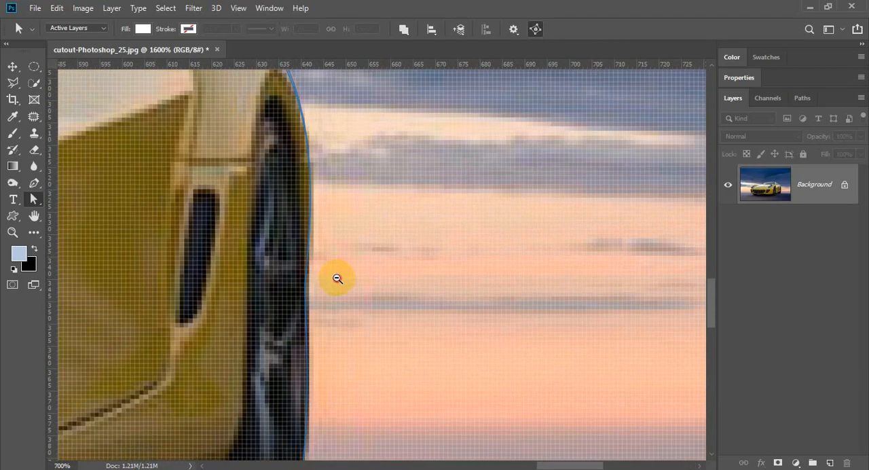
{"action": "scroll", "coordinate": [337, 278], "scroll_direction": "down", "scroll_amount": 3}
{"action": "left_click_drag", "start_coordinate": [329, 276], "coordinate": [417, 335]}
{"action": "scroll", "coordinate": [380, 299], "scroll_direction": "down", "scroll_amount": 1}
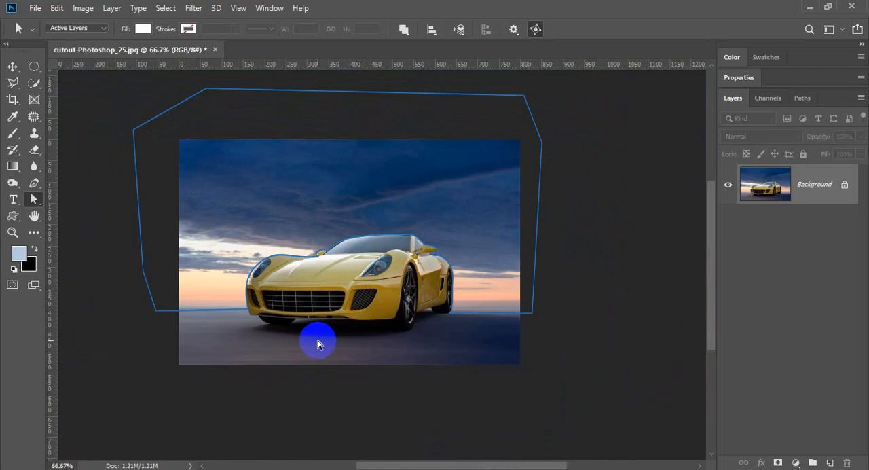
{"action": "key", "text": "ctrl+Return"}
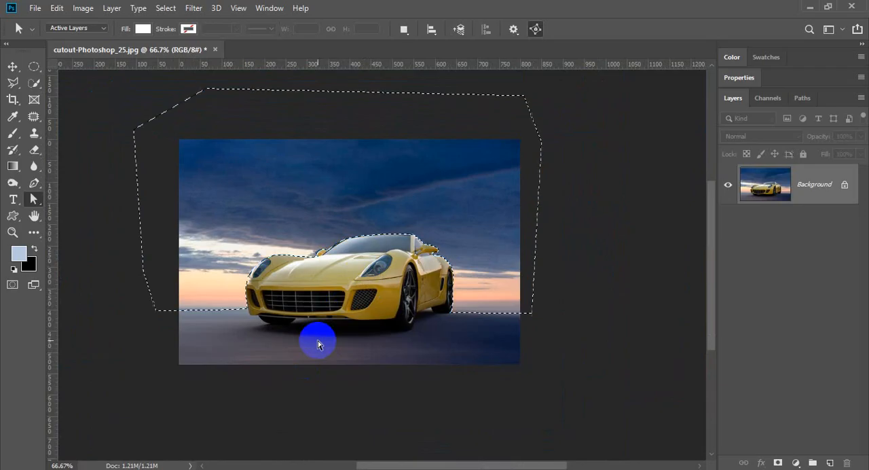
{"action": "left_click", "coordinate": [165, 7]}
{"action": "left_click", "coordinate": [177, 59]}
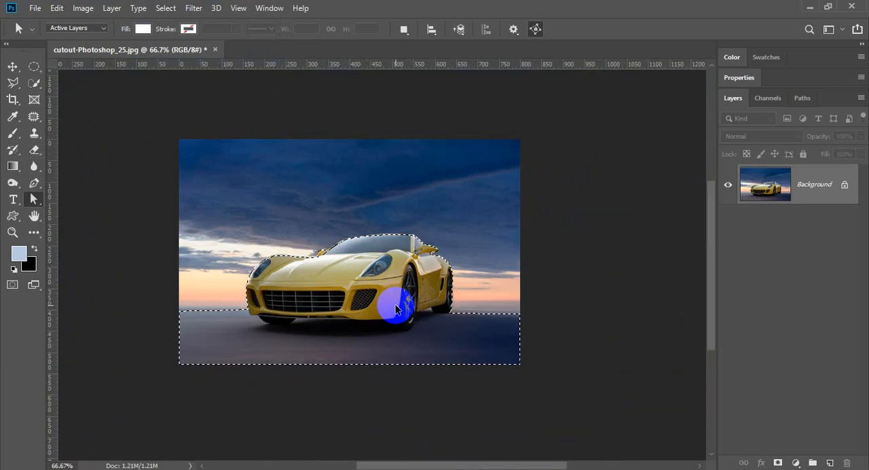
- Copy the selected car and ground to a new layer and hide the Background layer
{"action": "key", "text": "ctrl+j"}
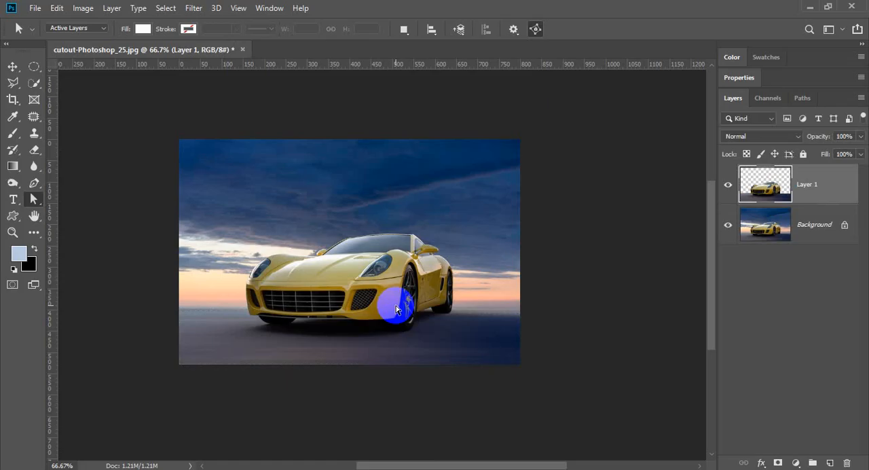
{"action": "left_click", "coordinate": [729, 231]}
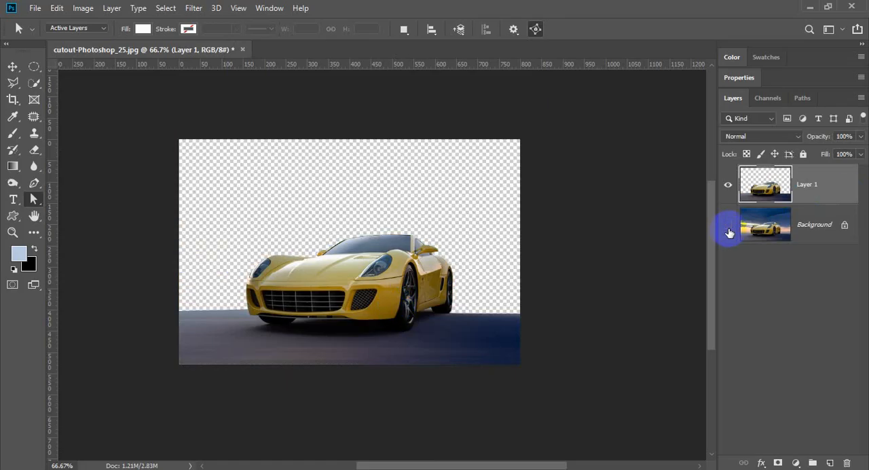
- Examine the cutout's edges up close along the hood, headlight, front bumper, rear wheel, mirrors and roof, and check the whole image against transparency
{"action": "scroll", "coordinate": [359, 252], "scroll_direction": "up", "scroll_amount": 4}
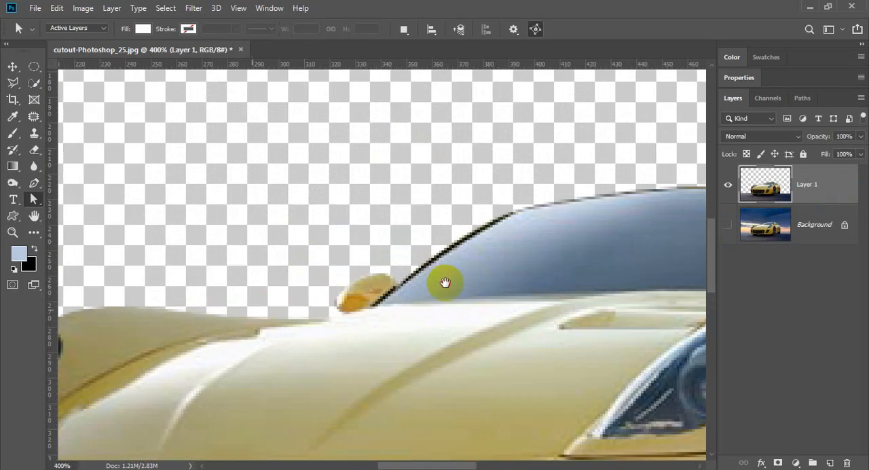
{"action": "left_click_drag", "start_coordinate": [248, 311], "coordinate": [447, 282]}
{"action": "left_click_drag", "start_coordinate": [163, 384], "coordinate": [199, 258]}
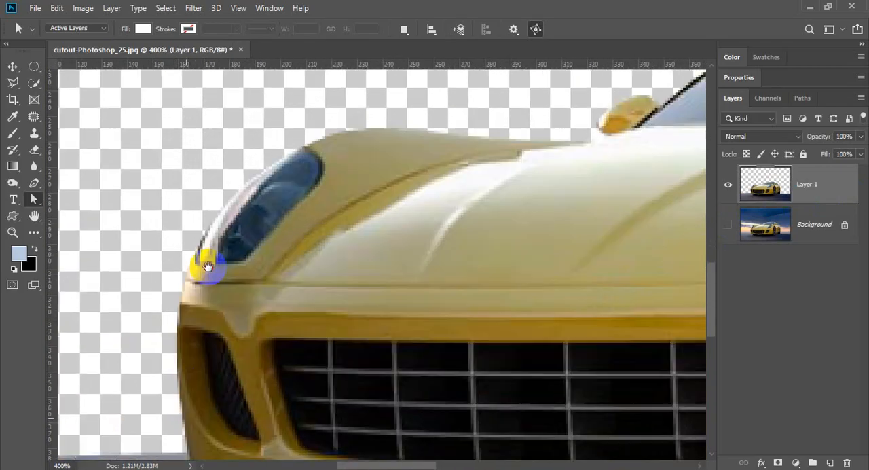
{"action": "left_click_drag", "start_coordinate": [504, 316], "coordinate": [310, 343]}
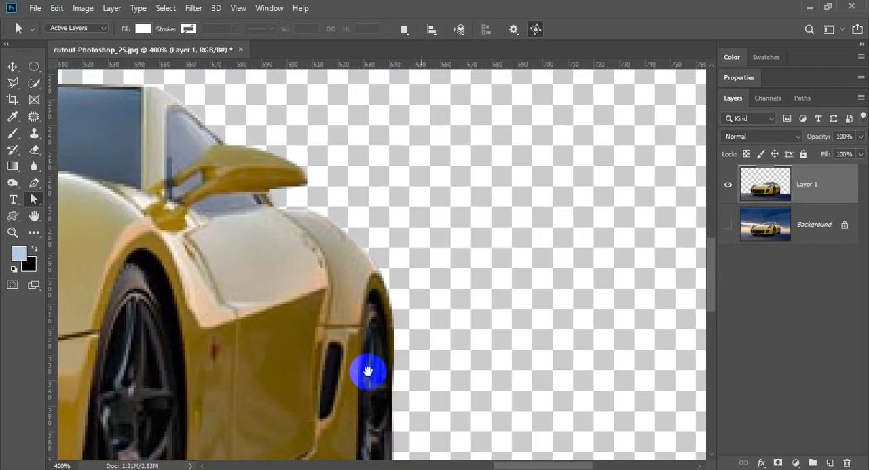
{"action": "left_click_drag", "start_coordinate": [367, 371], "coordinate": [409, 266]}
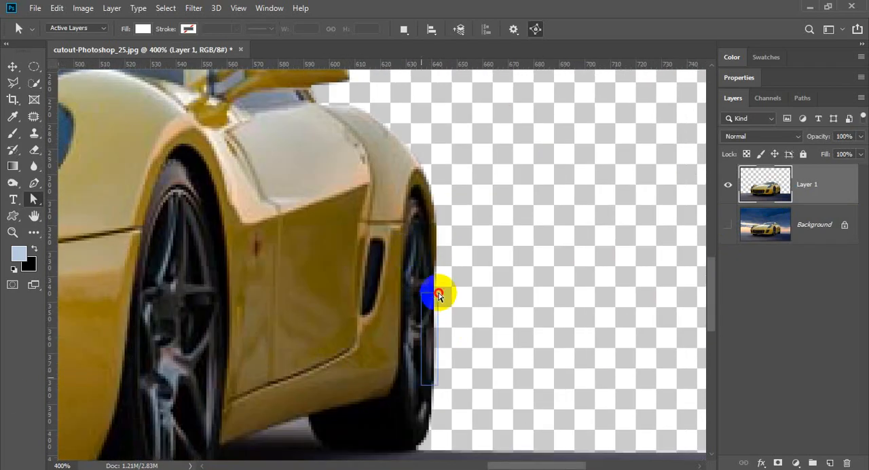
{"action": "left_click_drag", "start_coordinate": [357, 230], "coordinate": [440, 382]}
{"action": "left_click_drag", "start_coordinate": [345, 265], "coordinate": [412, 336]}
{"action": "left_click_drag", "start_coordinate": [238, 279], "coordinate": [462, 226]}
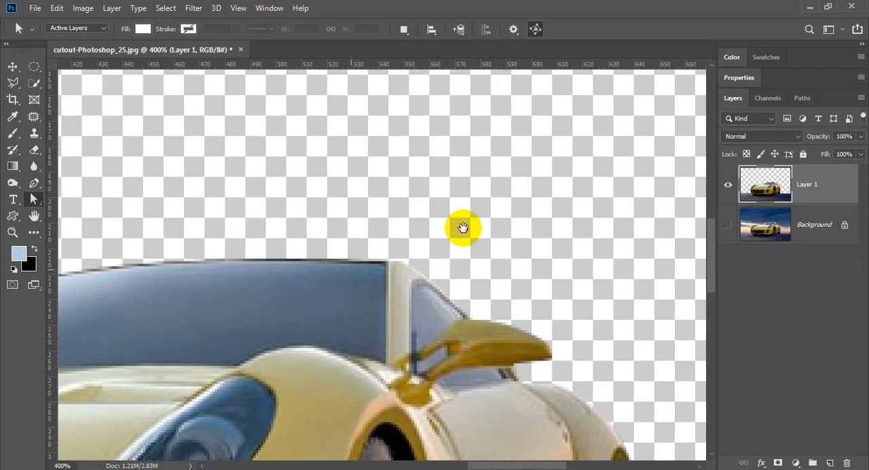
{"action": "left_click", "coordinate": [419, 318], "text": "alt"}
{"action": "left_click_drag", "start_coordinate": [419, 335], "coordinate": [416, 275]}
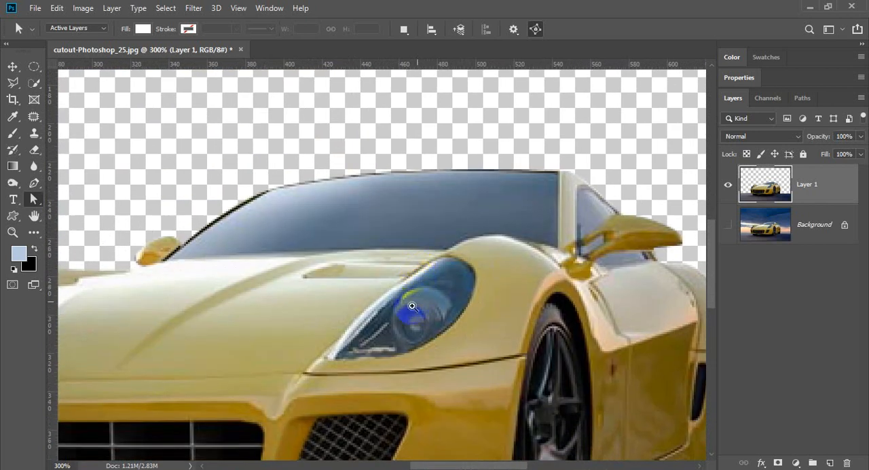
{"action": "left_click", "coordinate": [411, 305], "text": "alt"}
{"action": "left_click_drag", "start_coordinate": [357, 345], "coordinate": [373, 287]}
{"action": "left_click", "coordinate": [373, 288], "text": "alt"}
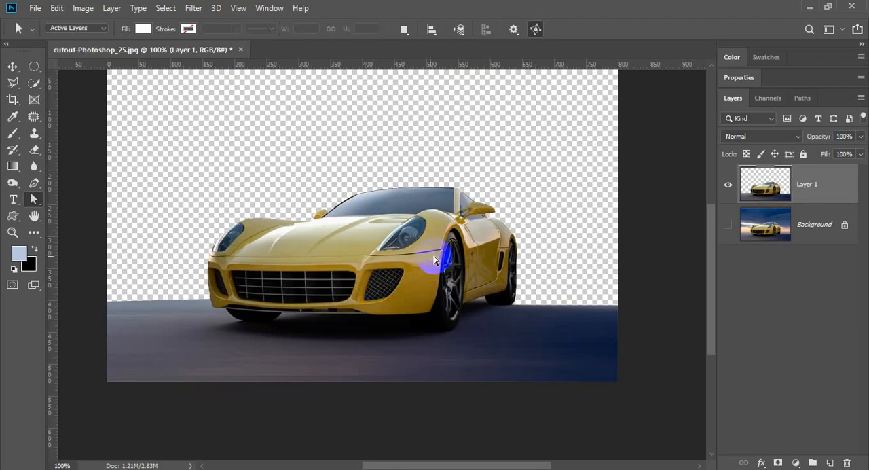
{"action": "scroll", "coordinate": [434, 263], "scroll_direction": "up", "scroll_amount": 1}
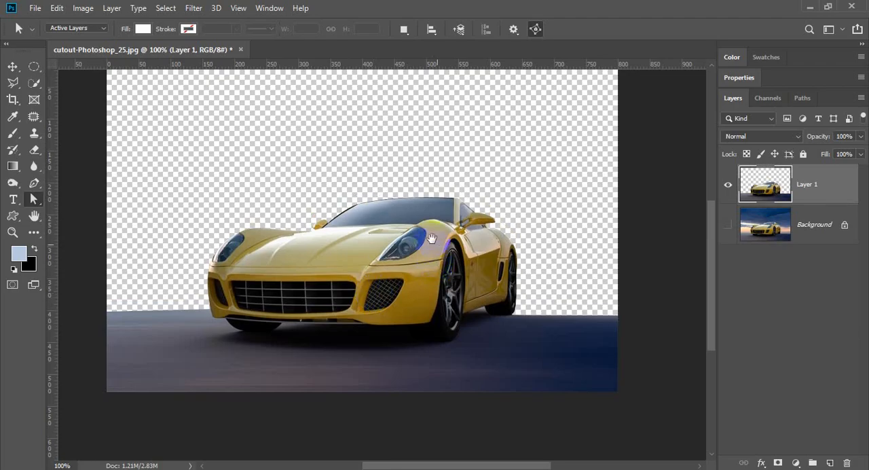
{"action": "scroll", "coordinate": [430, 239], "scroll_direction": "down", "scroll_amount": 1}
{"action": "left_click_drag", "start_coordinate": [405, 260], "coordinate": [414, 230]}
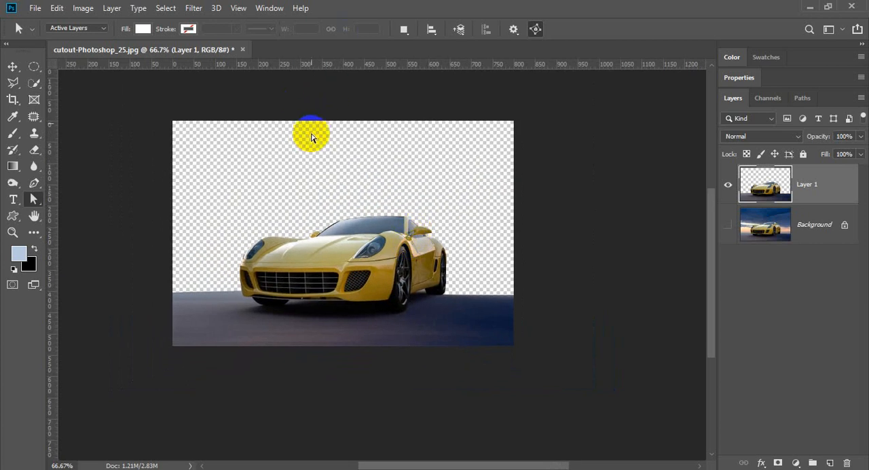